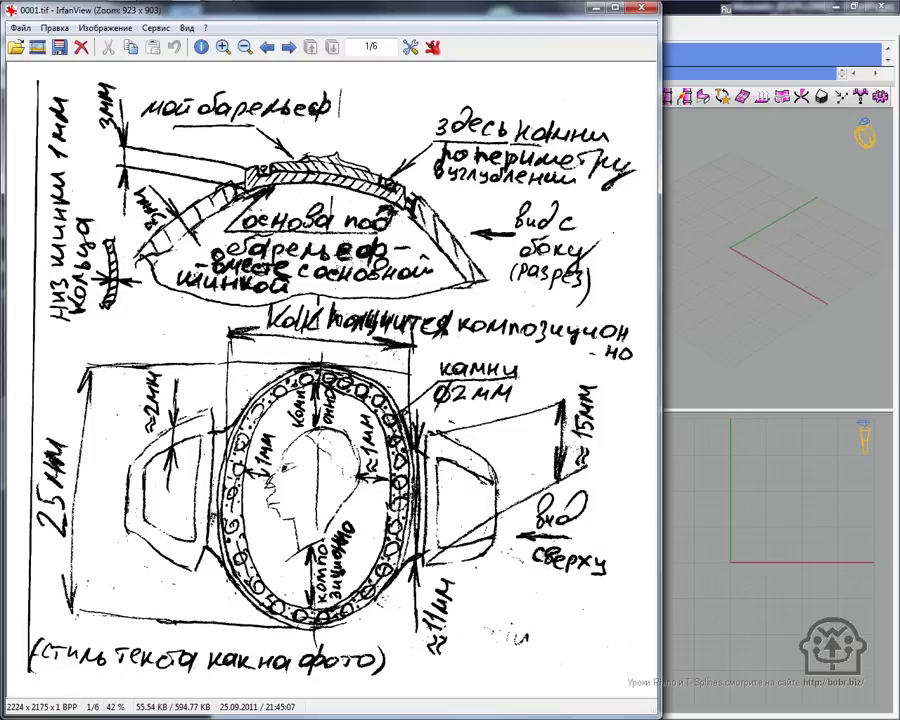
Step: Minimise the scanned ring sketch in IrfanView, switch to Matrix and create a ring rail with a 20 mm diameter
{"action": "left_click", "coordinate": [614, 8]}
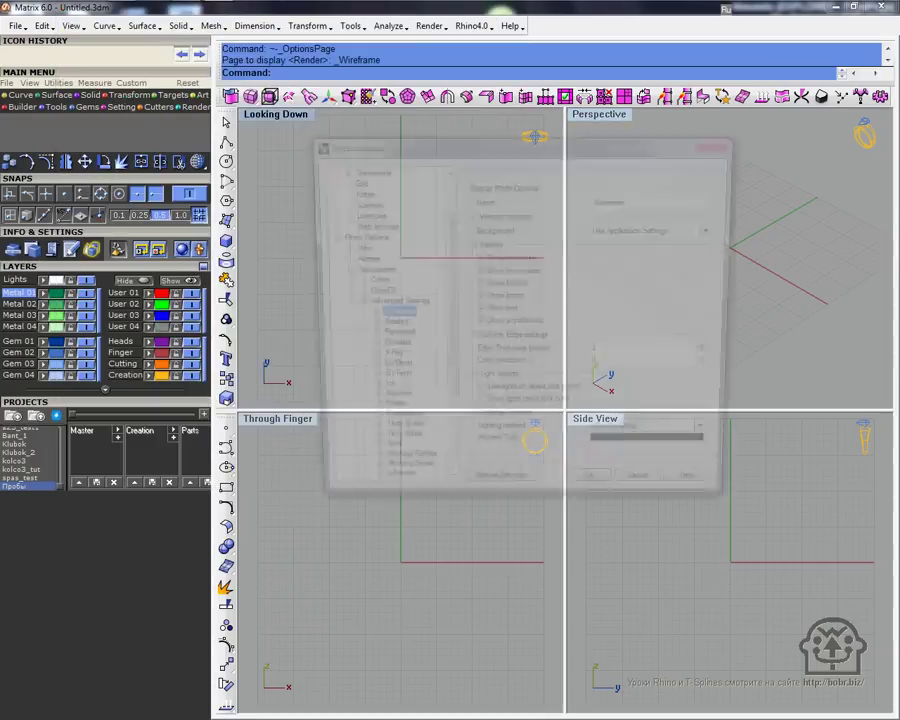
{"action": "key", "text": "Escape"}
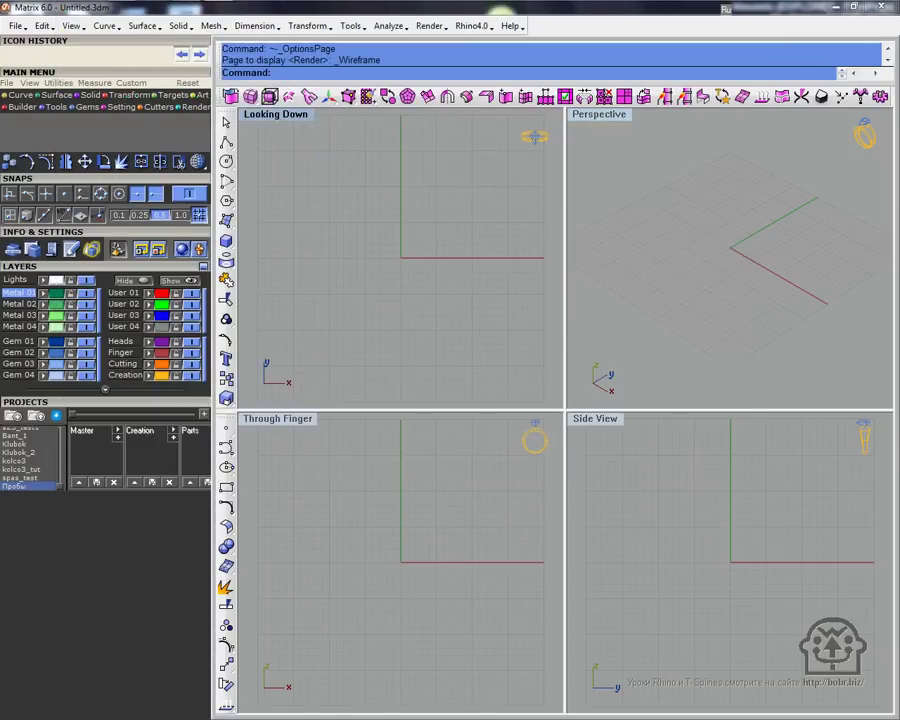
{"action": "type", "text": "Menu"}
{"action": "key", "text": "Return"}
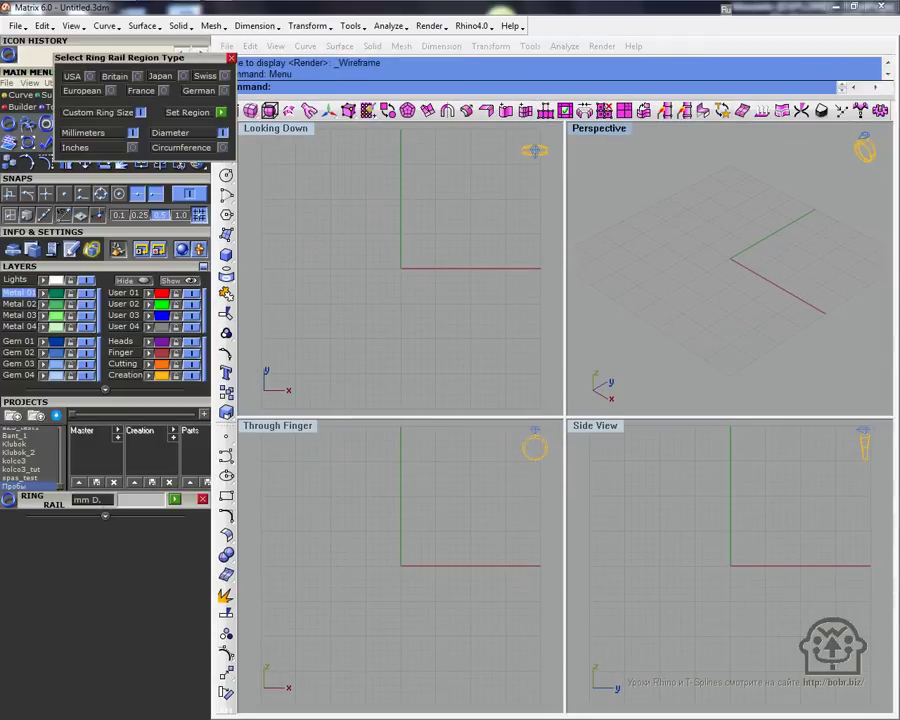
{"action": "type", "text": "20"}
{"action": "key", "text": "Return"}
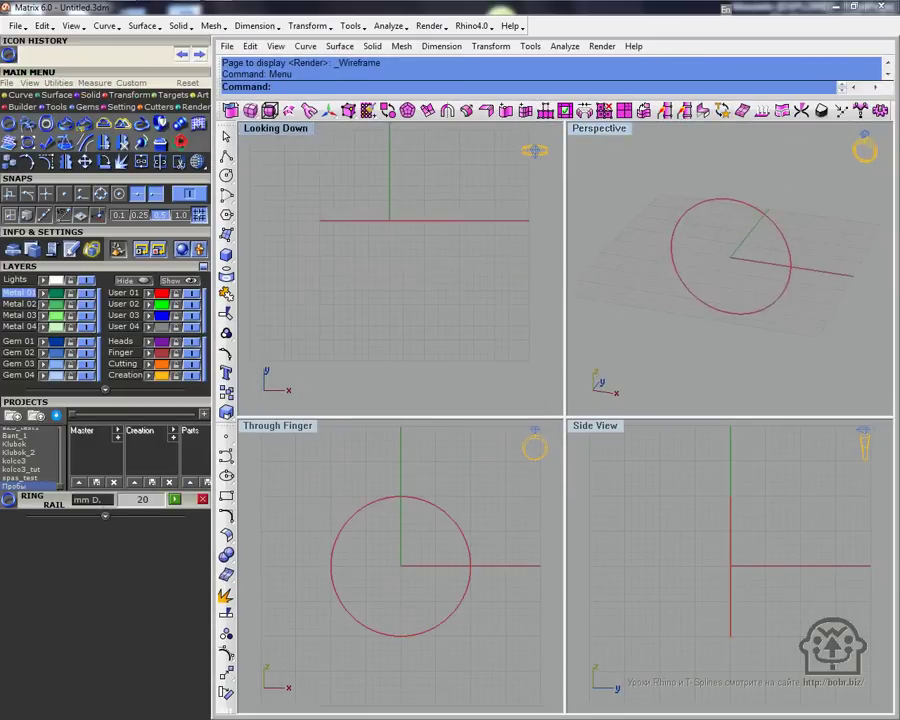
Step: Import the Контур model from the Projects folder and create a new project named "save and protect"
{"action": "left_click", "coordinate": [6, 83]}
{"action": "left_click", "coordinate": [27, 123]}
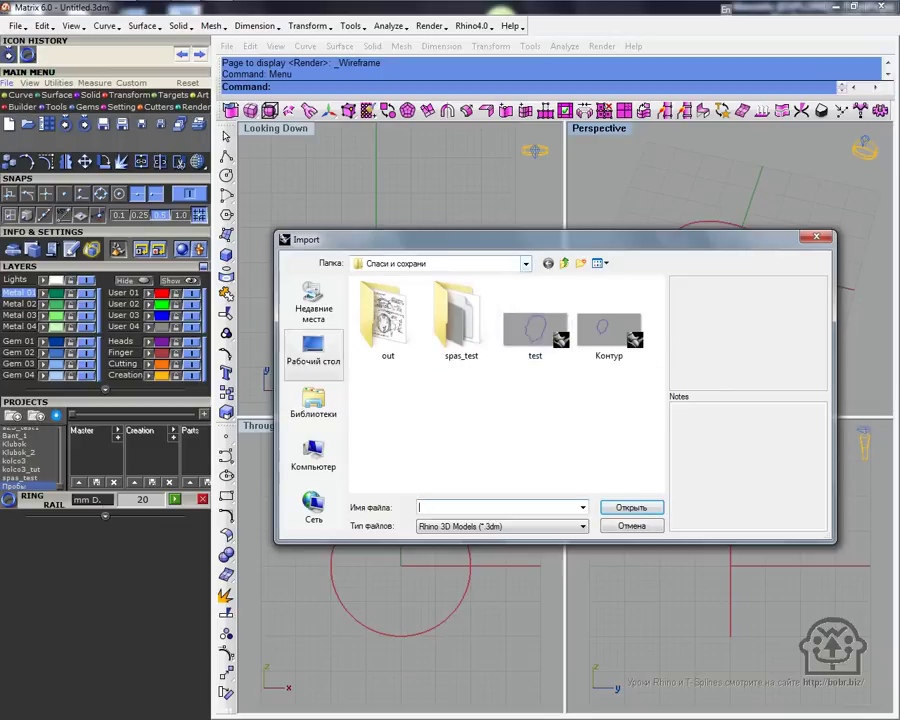
{"action": "left_click", "coordinate": [608, 330]}
{"action": "left_click", "coordinate": [525, 263]}
{"action": "left_click", "coordinate": [410, 304]}
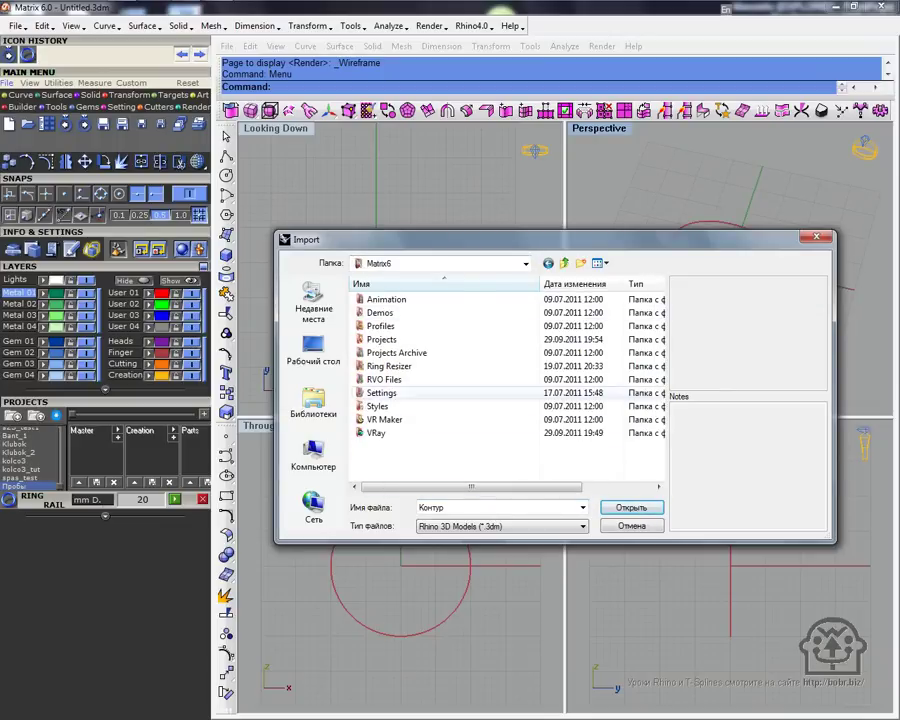
{"action": "double_click", "coordinate": [381, 339]}
{"action": "double_click", "coordinate": [382, 418]}
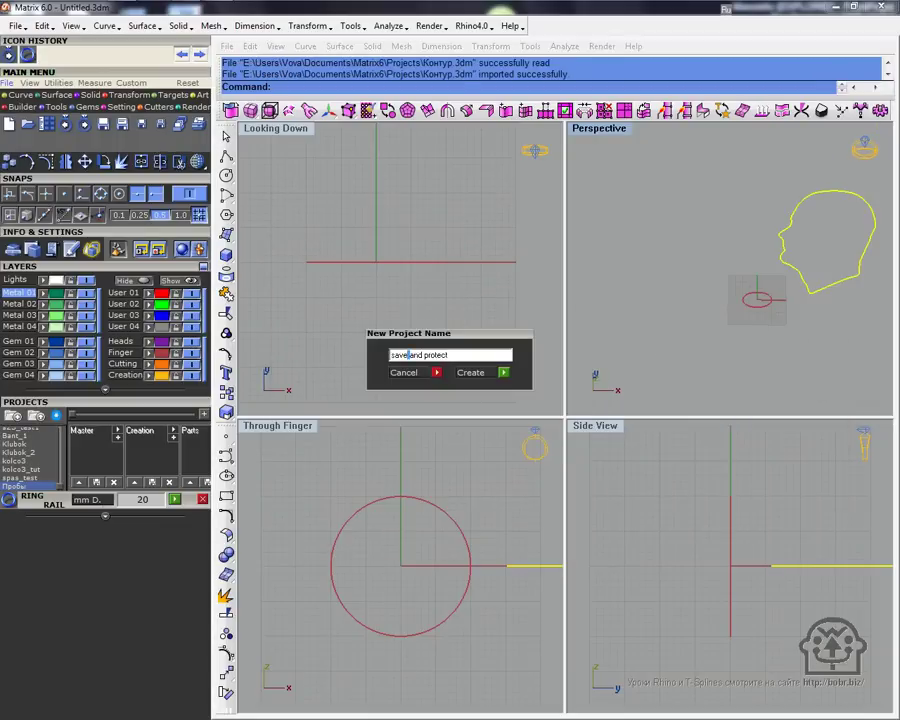
{"action": "key", "text": "Return"}
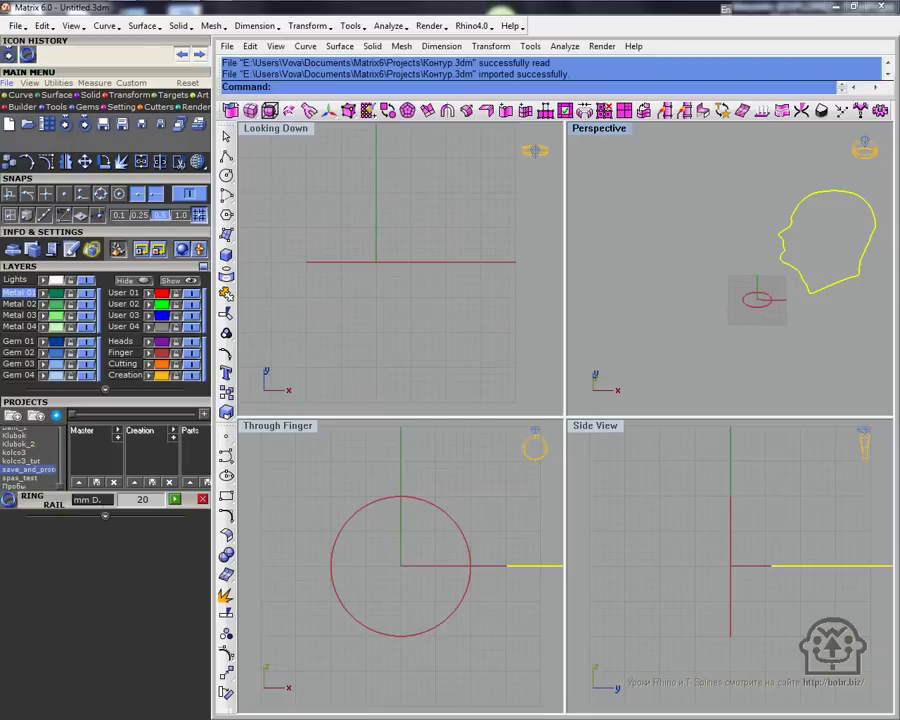
{"action": "left_click", "coordinate": [530, 46]}
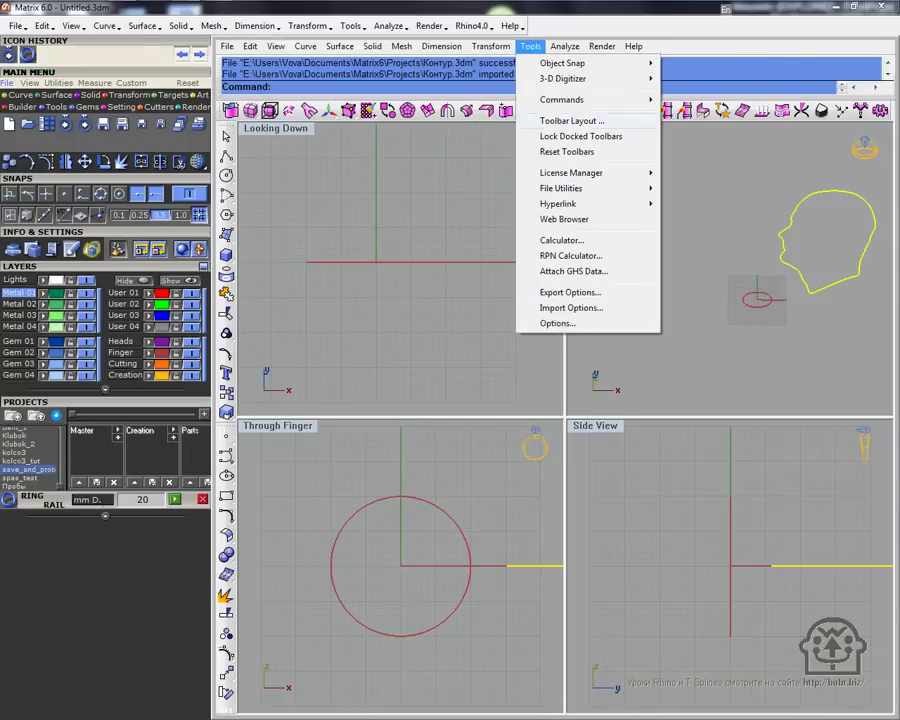
{"action": "key", "text": "Escape"}
{"action": "key", "text": "Escape"}
{"action": "key", "text": "Escape"}
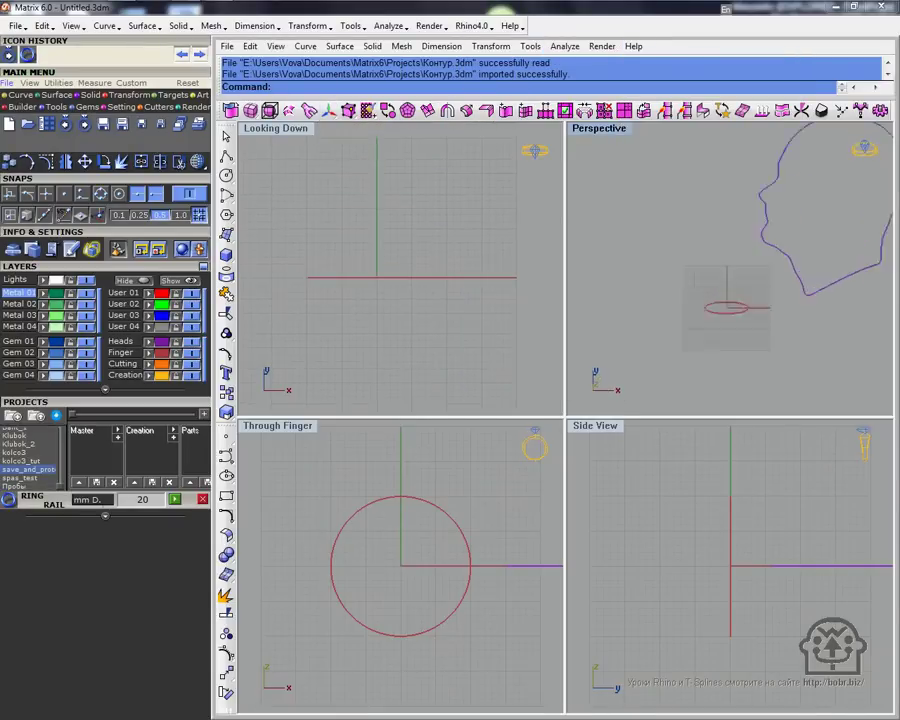
Step: Scale the imported head outline down and centre it on the origin with the T-Splines manipulator
{"action": "left_click", "coordinate": [329, 108]}
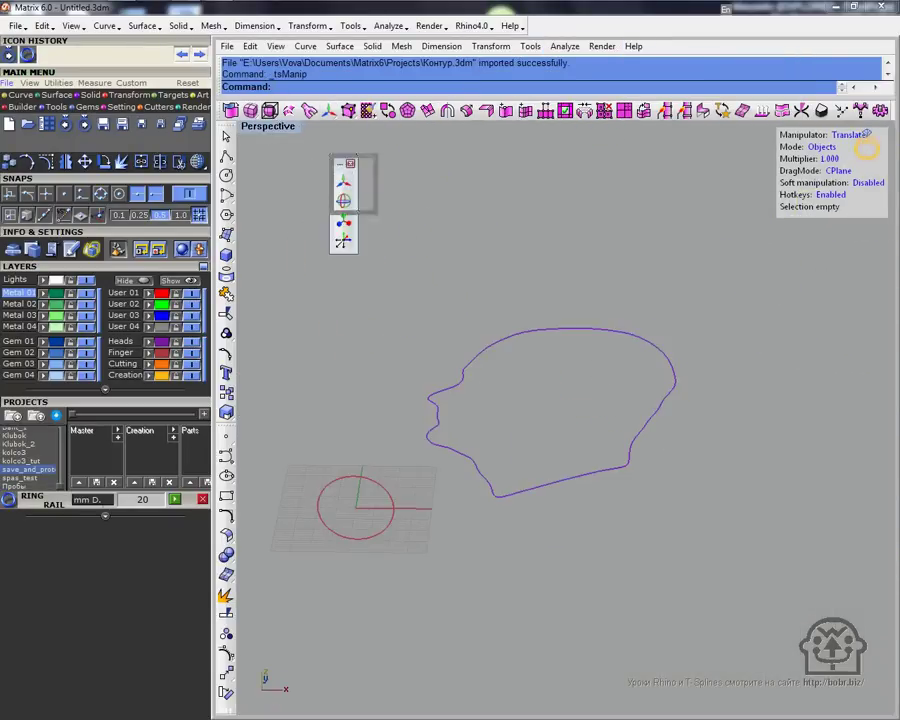
{"action": "left_click", "coordinate": [866, 136]}
{"action": "left_click", "coordinate": [866, 136]}
{"action": "left_click", "coordinate": [866, 136]}
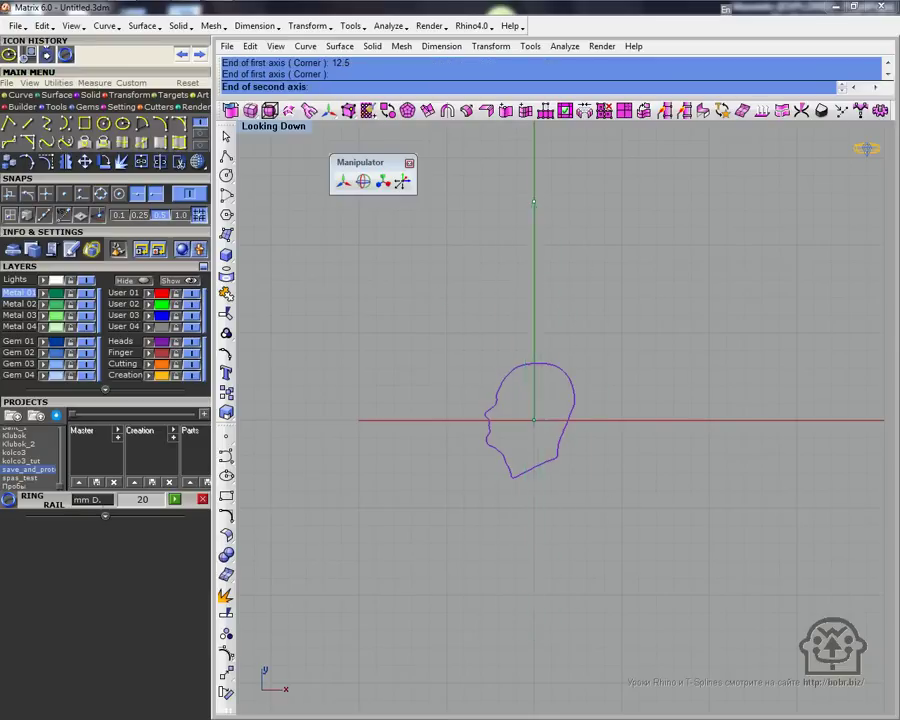
Step: Draw an ellipse centred on the origin around the head outline, with half-axes of 12.5 and 7.5 mm
{"action": "type", "text": "7.5"}
{"action": "key", "text": "Return"}
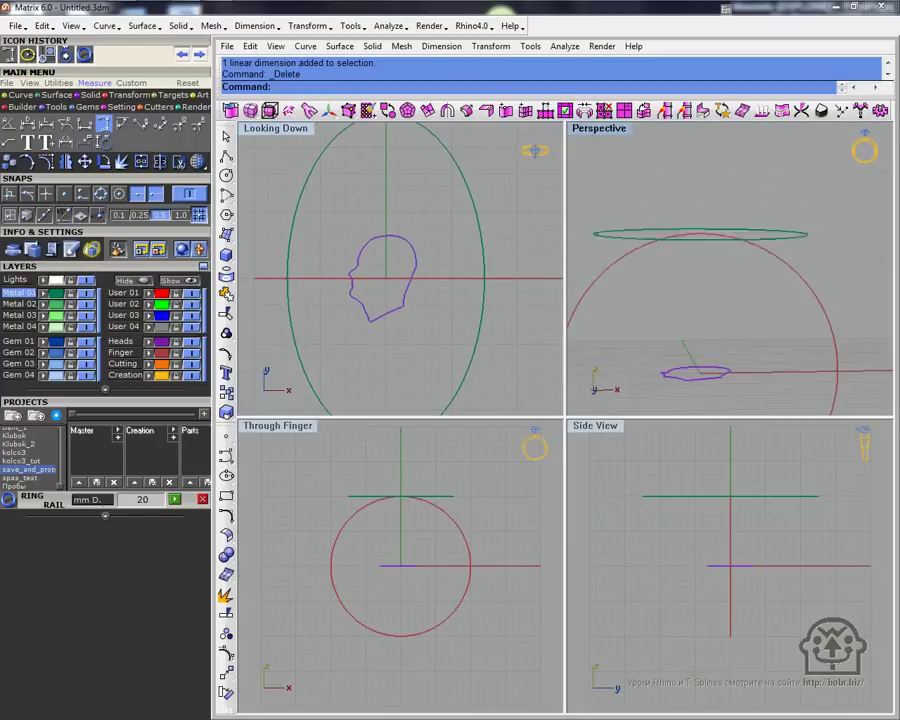
Step: Extrude the ellipse and the ring circles uncapped to both sides, keeping the input curves, and combine them into a curved ring head
{"action": "key", "text": "Return"}
{"action": "right_click_drag", "start_coordinate": [730, 300], "coordinate": [730, 340]}
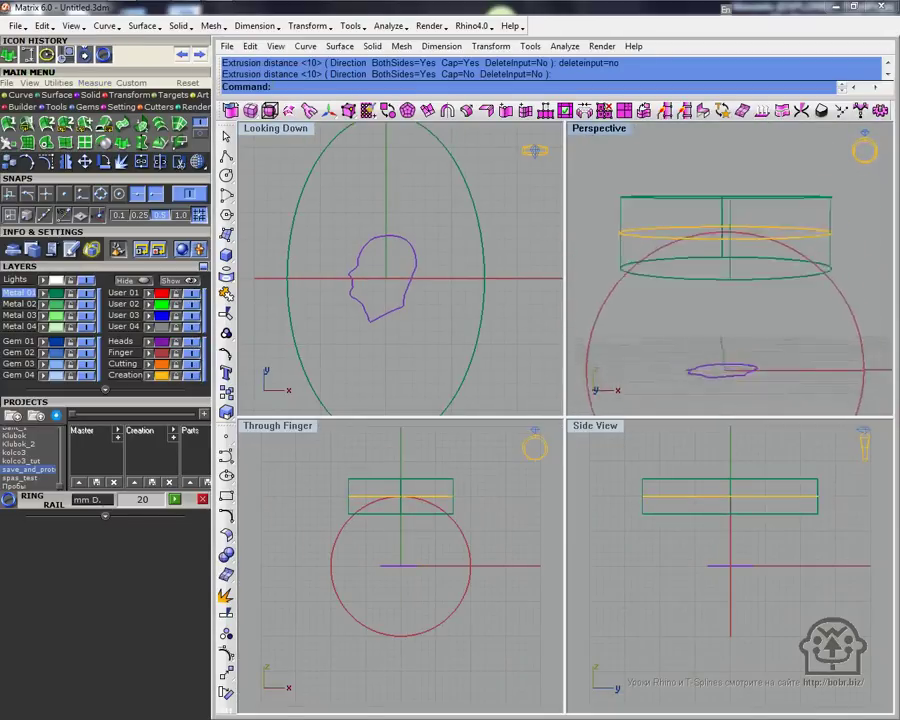
{"action": "scroll", "coordinate": [730, 270], "scroll_direction": "down", "scroll_amount": 5}
{"action": "left_click", "coordinate": [328, 110]}
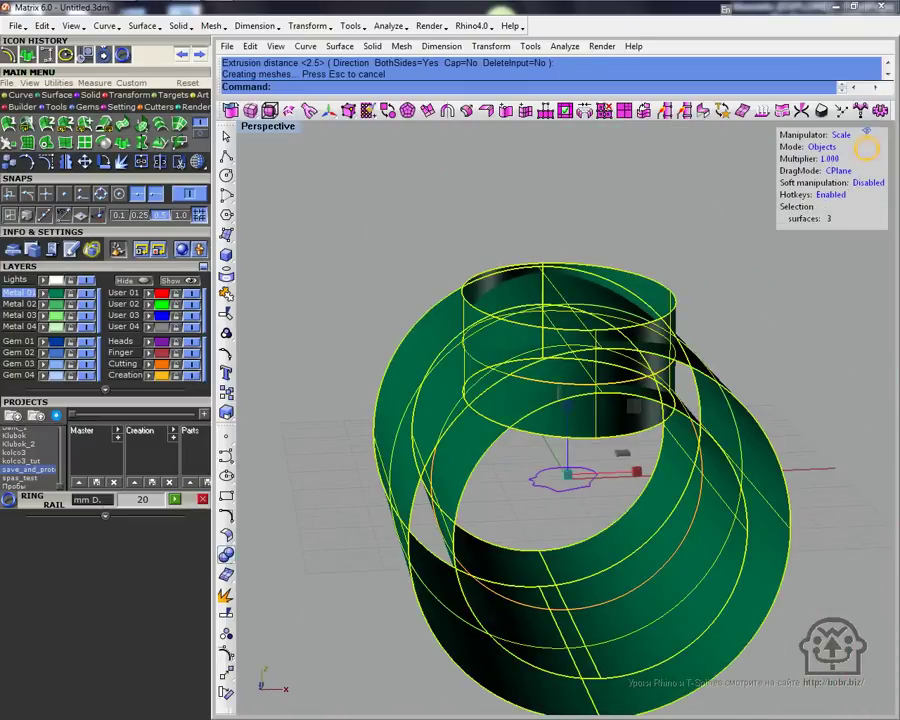
{"action": "left_click", "coordinate": [227, 412]}
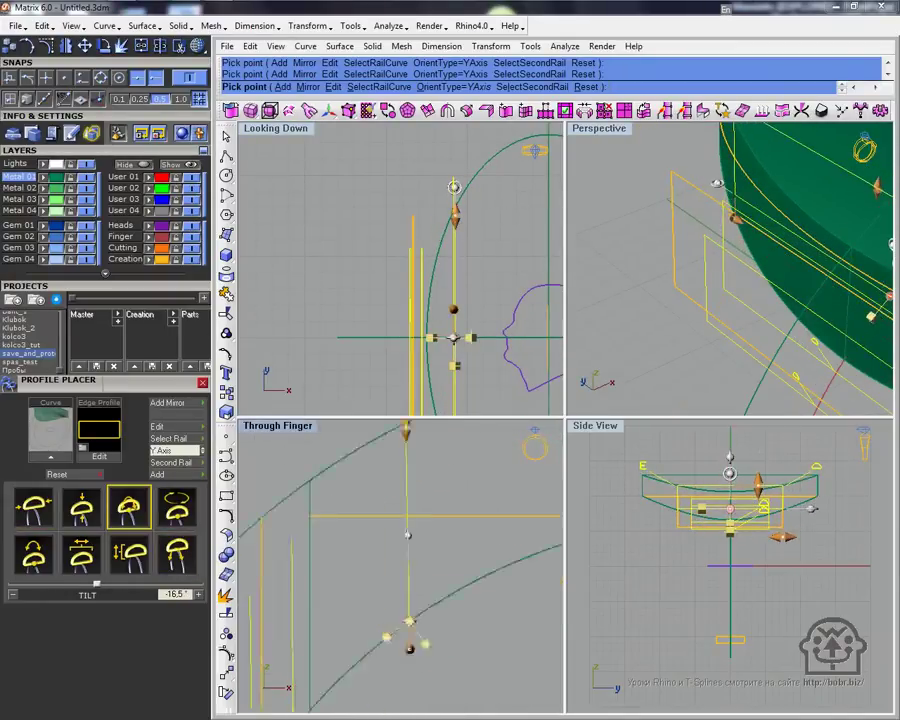
Step: Place and adjust the rectangular shank profiles along the ring rail beside the head with Profile Placer
{"action": "key", "text": "Return"}
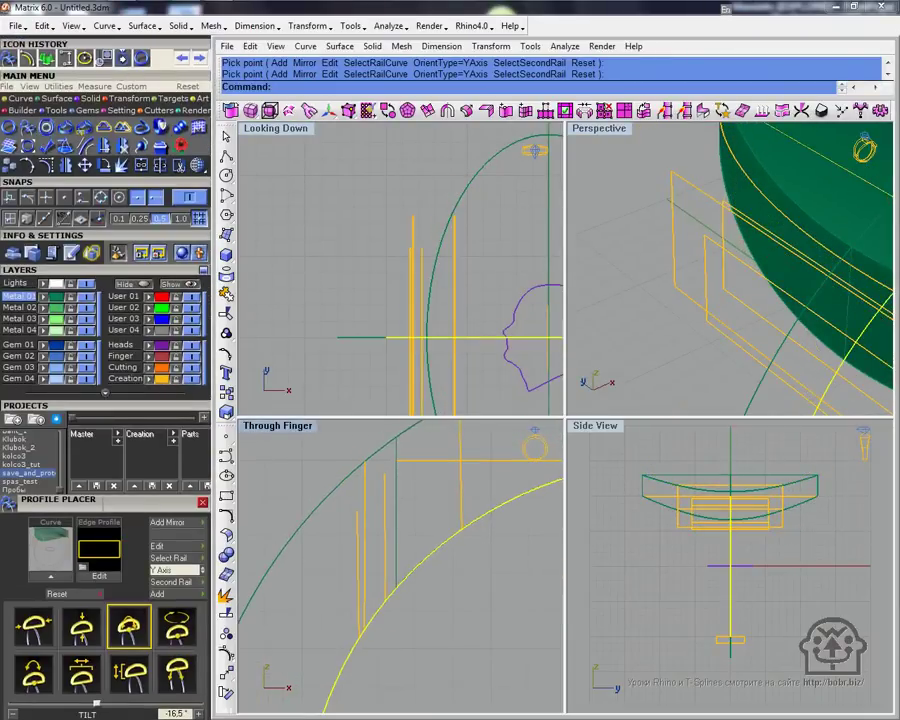
{"action": "left_click", "coordinate": [32, 626]}
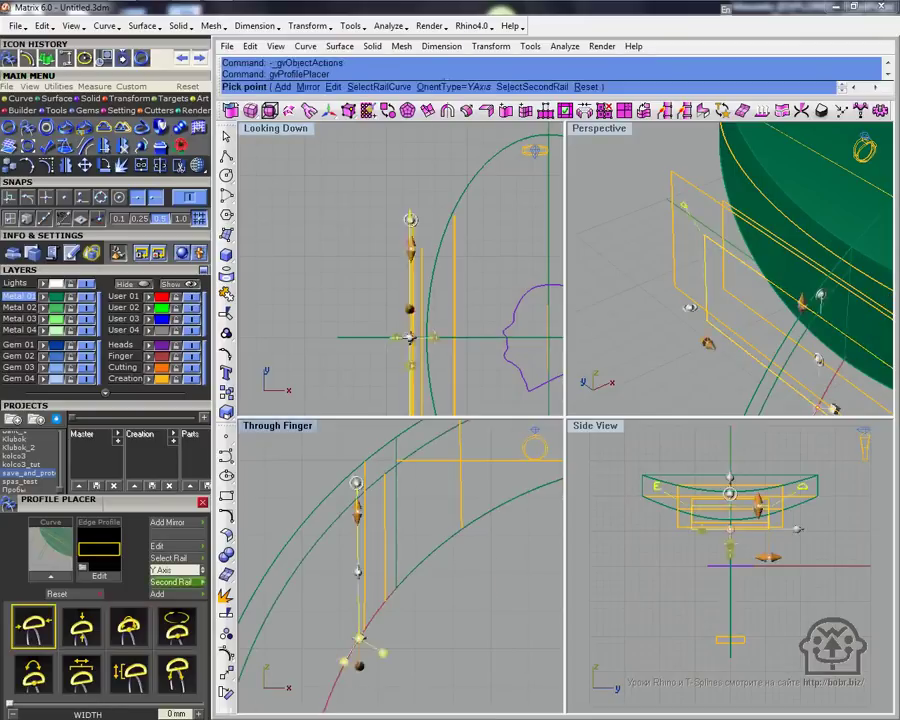
{"action": "left_click", "coordinate": [834, 407]}
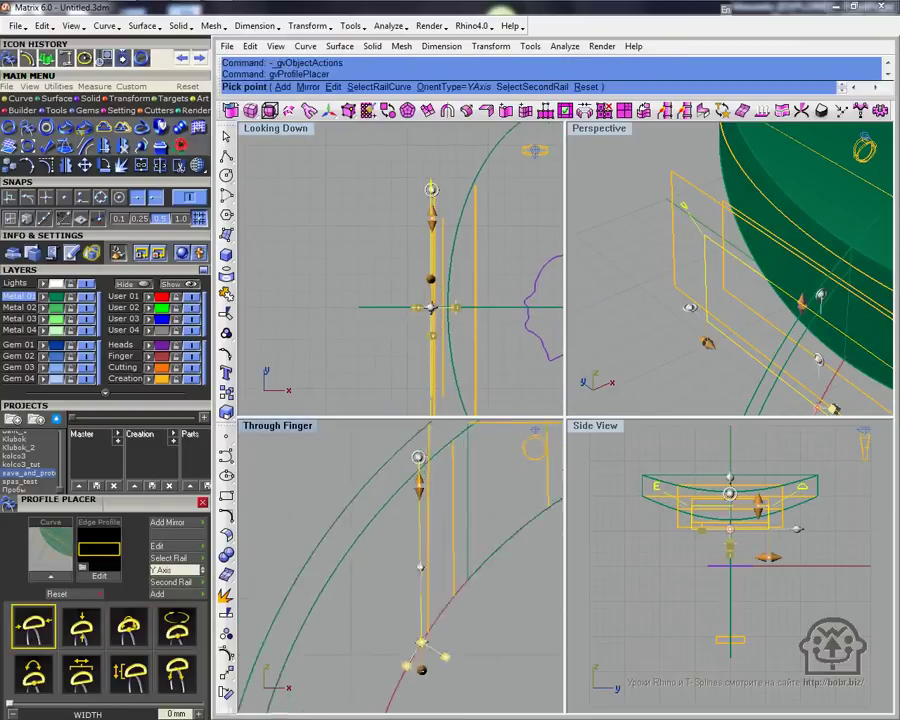
{"action": "key", "text": "Return"}
{"action": "key", "text": "Return"}
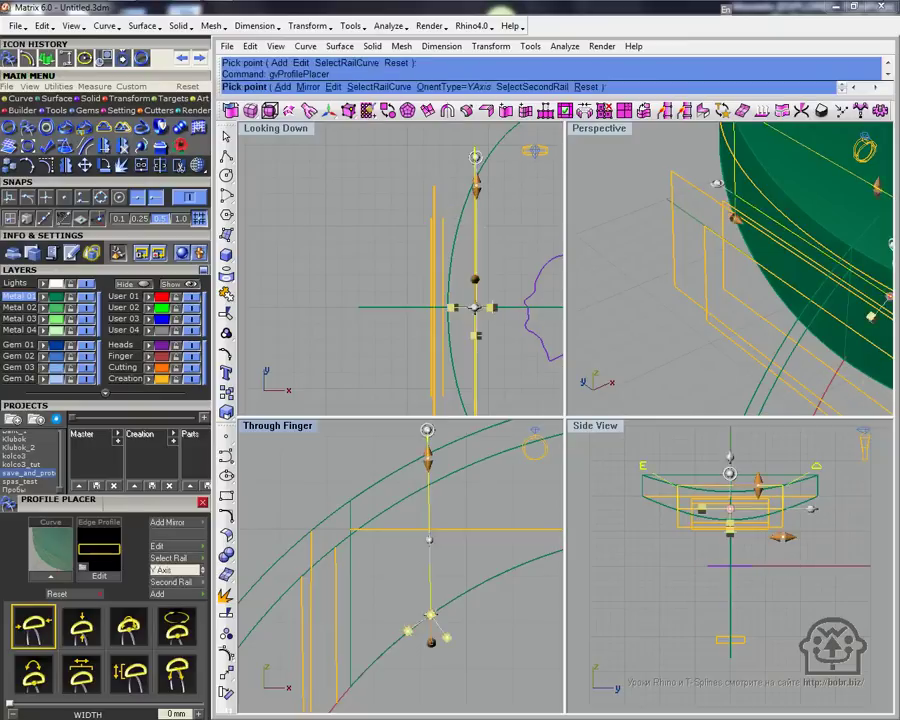
{"action": "key", "text": "Return"}
Step: Sweep the placed rectangular profiles along the ring rail as an open shank
{"action": "scroll", "coordinate": [729, 268], "scroll_direction": "up", "scroll_amount": 5}
{"action": "key", "text": "Return"}
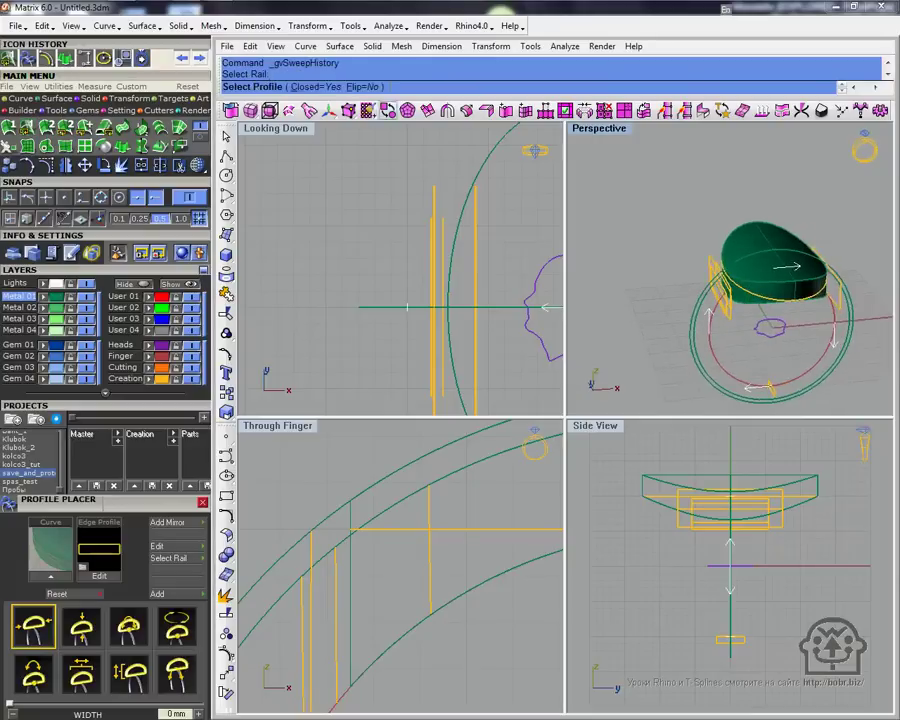
{"action": "type", "text": "c"}
{"action": "key", "text": "Return"}
{"action": "key", "text": "Return"}
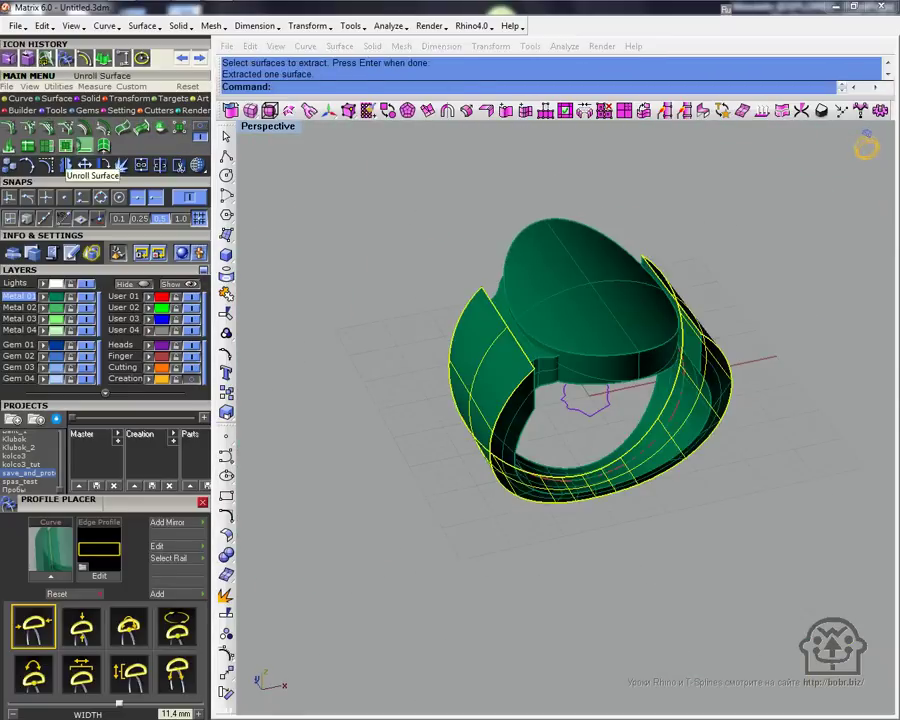
Step: Mirror the double triangular outline about the midpoint of the unrolled shank surface, keeping the original
{"action": "left_click", "coordinate": [65, 165]}
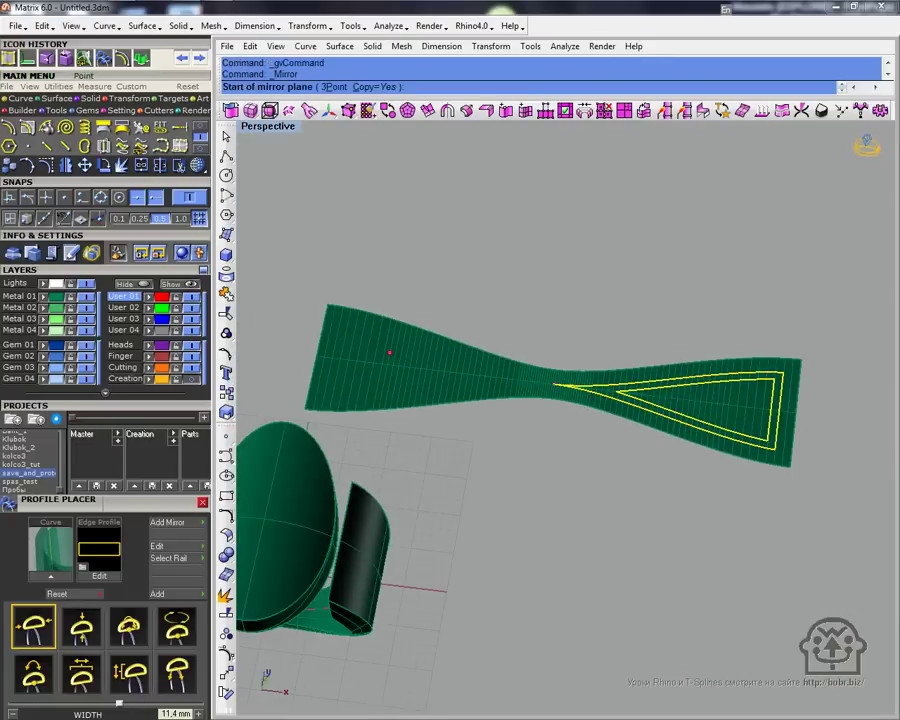
{"action": "left_click", "coordinate": [555, 383]}
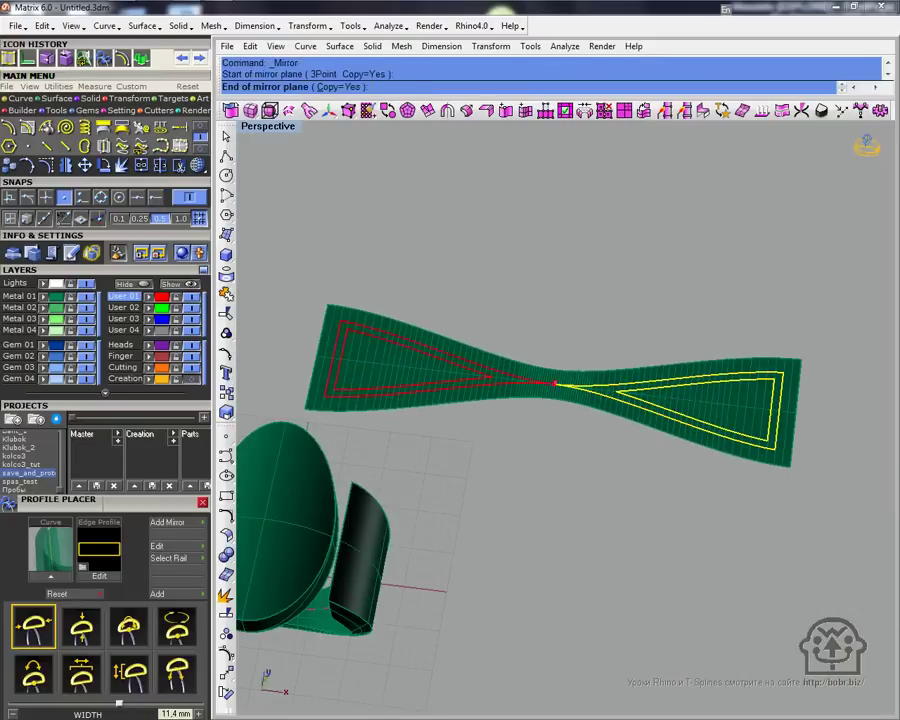
{"action": "left_click", "coordinate": [535, 505]}
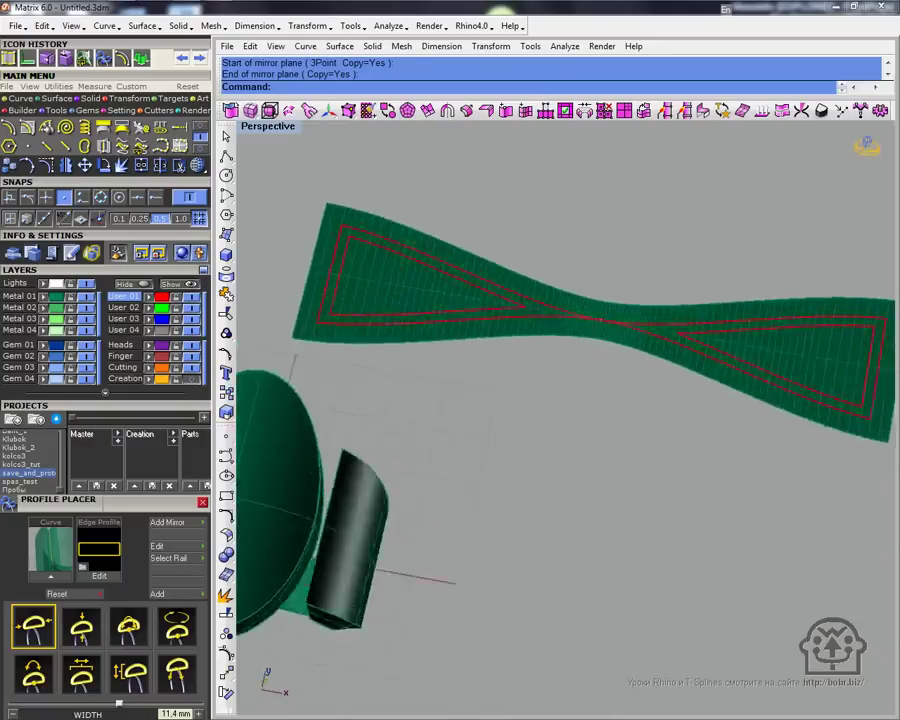
Step: Save the ring model in the current project
{"action": "scroll", "coordinate": [560, 400], "scroll_direction": "down", "scroll_amount": 5}
{"action": "key", "text": "ctrl+a"}
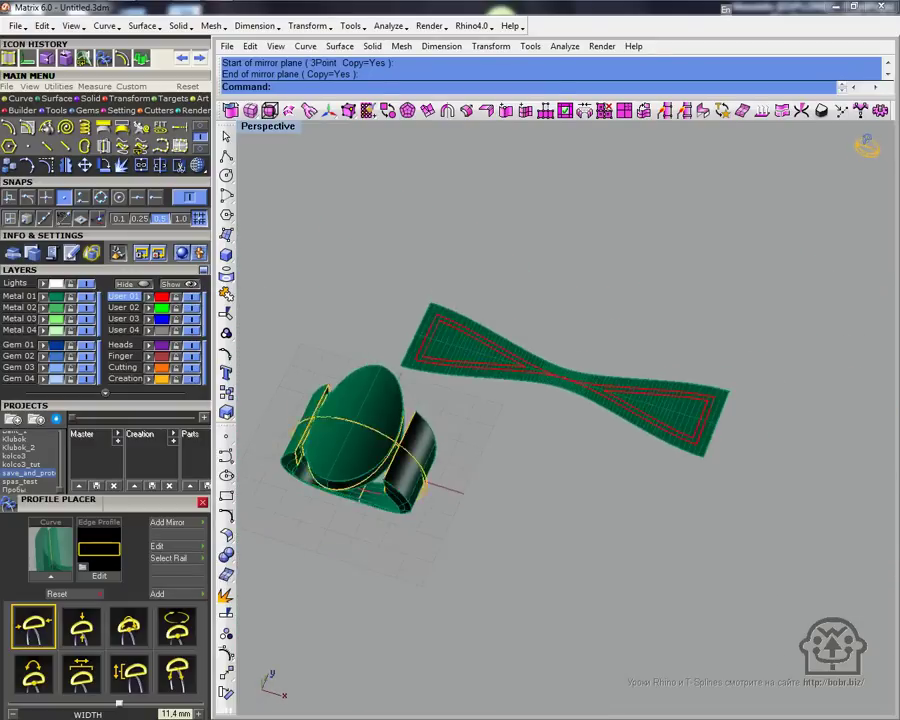
{"action": "key", "text": "ctrl+s"}
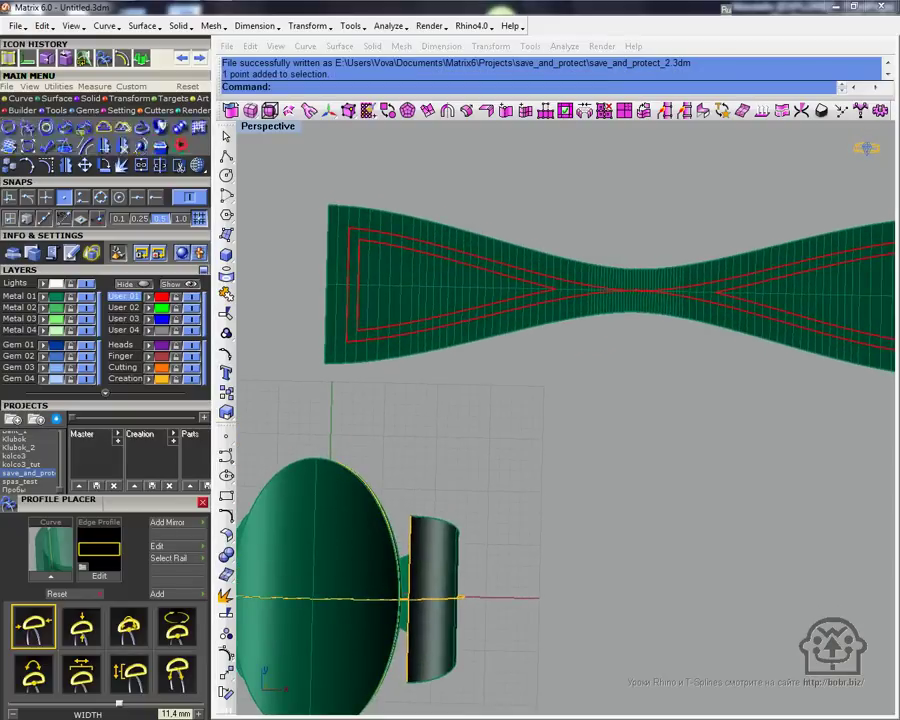
Step: Create the ungrouped text curves "СПАСИ И СОХРАНИ" in bold DS Yermak_D and place them above the unrolled shank surface
{"action": "left_click", "coordinate": [107, 107]}
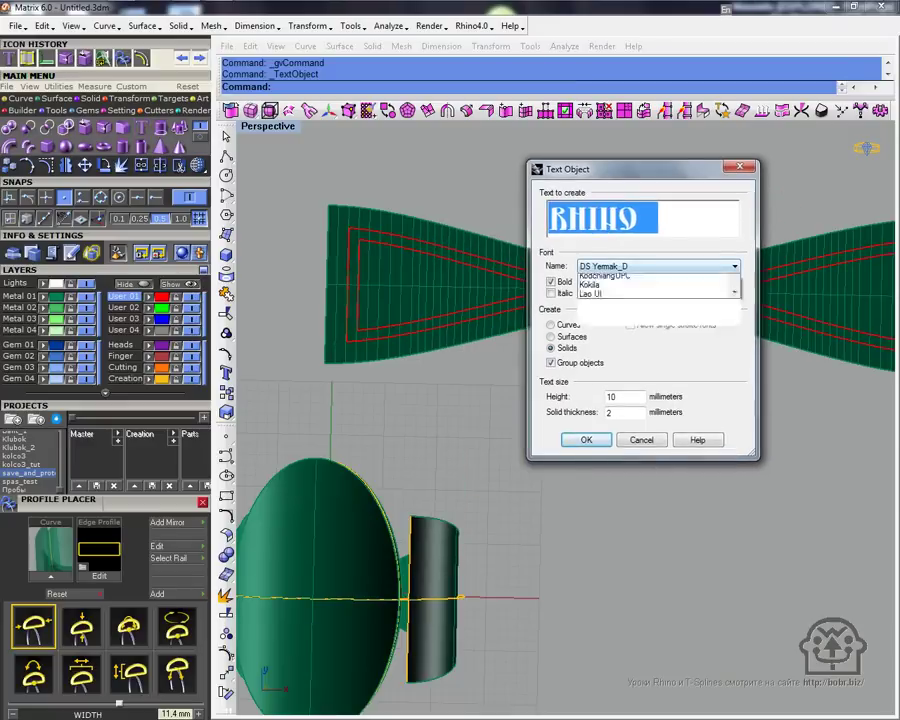
{"action": "key", "text": "Return"}
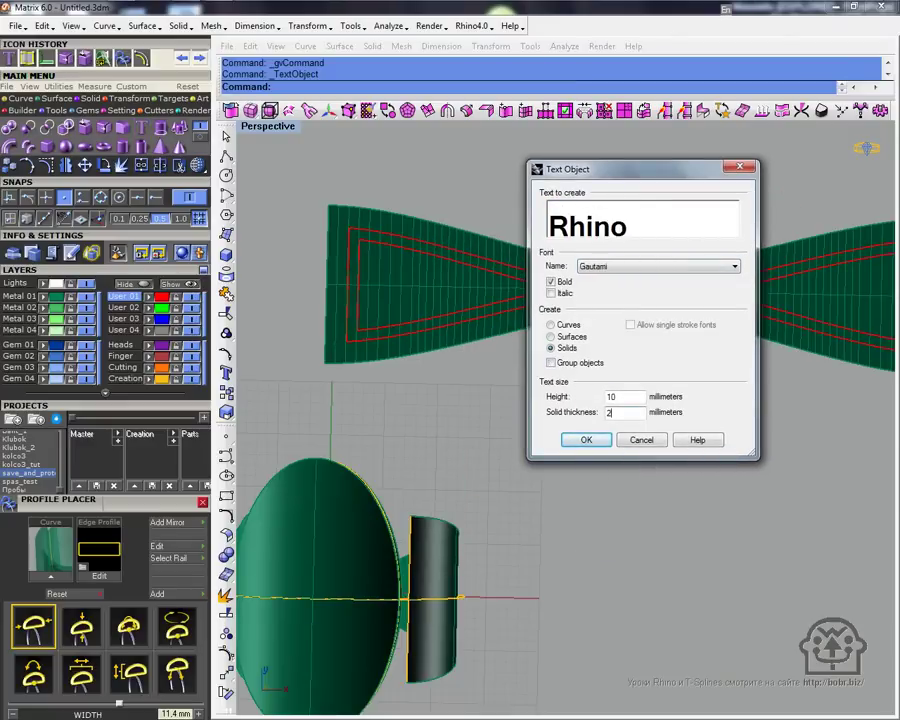
{"action": "key", "text": "alt+Down"}
{"action": "key", "text": "Return"}
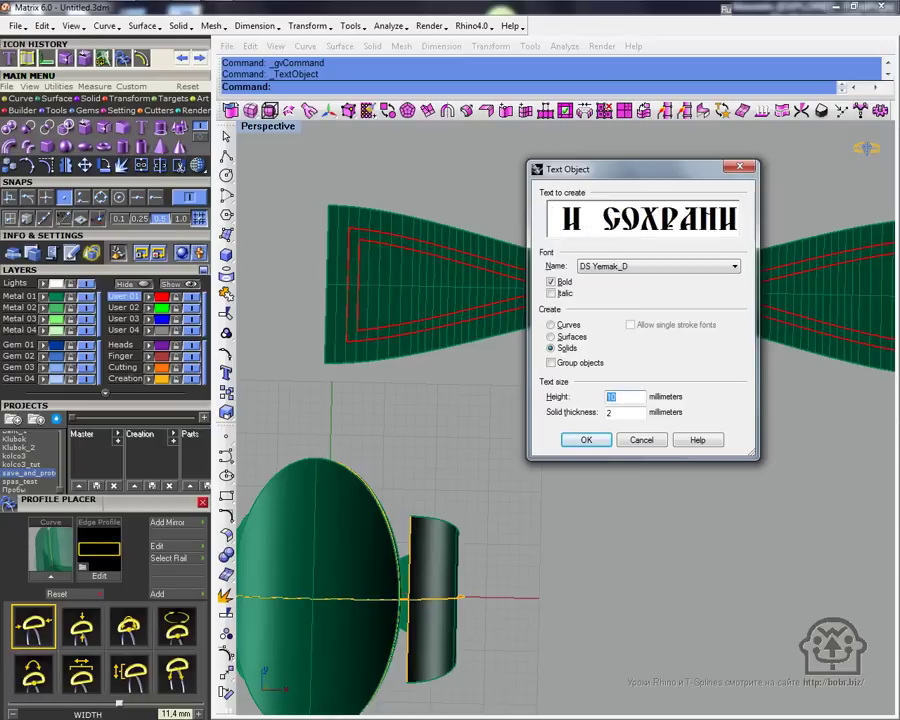
{"action": "key", "text": "Return"}
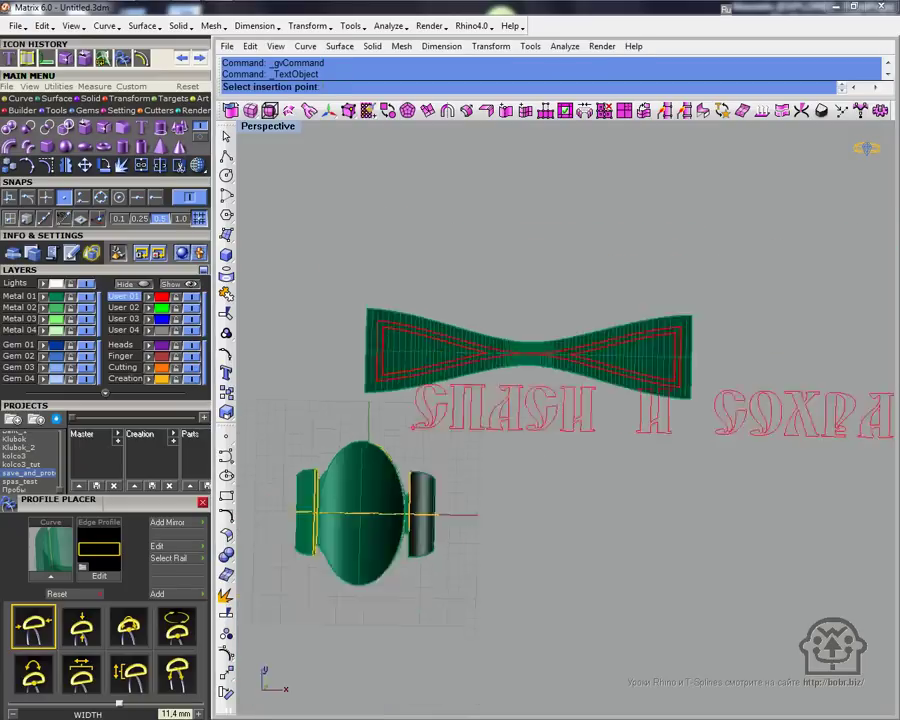
{"action": "left_click", "coordinate": [276, 265]}
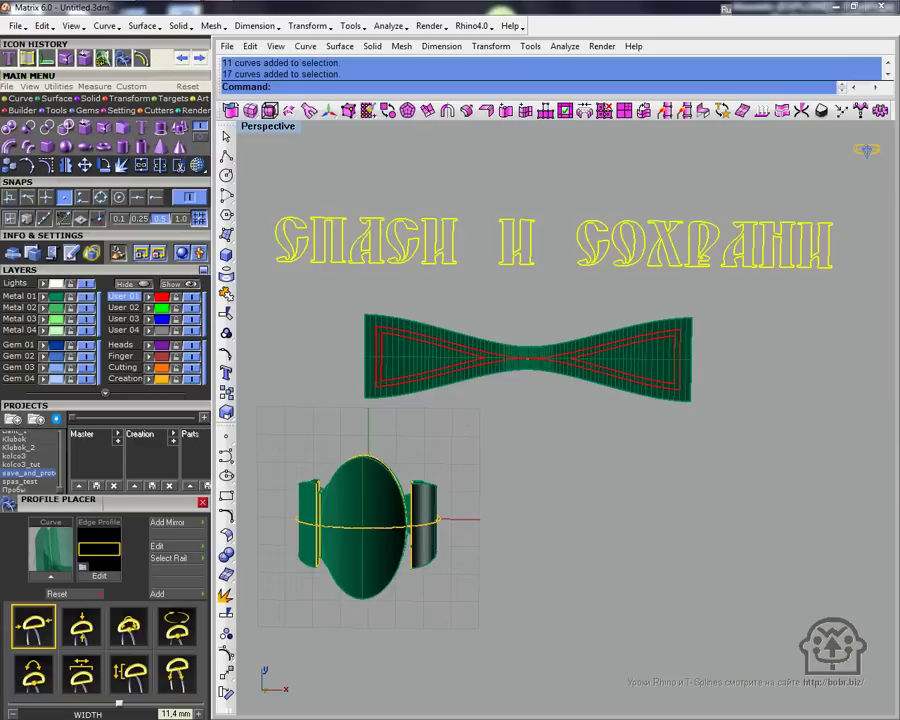
Step: Move the text curves onto the unrolled shank surface and scale them down to fit between the triangular outlines' ends
{"action": "left_click", "coordinate": [58, 86]}
{"action": "left_click_drag", "start_coordinate": [517, 240], "coordinate": [551, 350]}
{"action": "scroll", "coordinate": [551, 350], "scroll_direction": "up", "scroll_amount": 3}
{"action": "key", "text": "ctrl+z"}
{"action": "key", "text": "ctrl+z"}
{"action": "key", "text": "ctrl+z"}
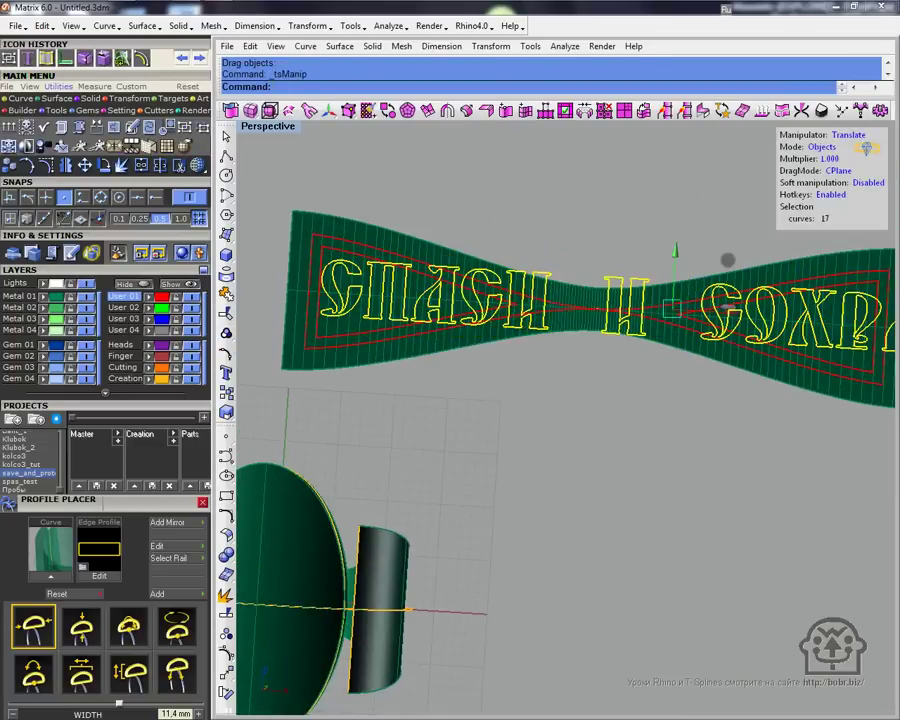
Step: Set the manipulator's pivot for the text curves at the end of the last letter, beside the inner triangular outline
{"action": "scroll", "coordinate": [560, 300], "scroll_direction": "up", "scroll_amount": 3}
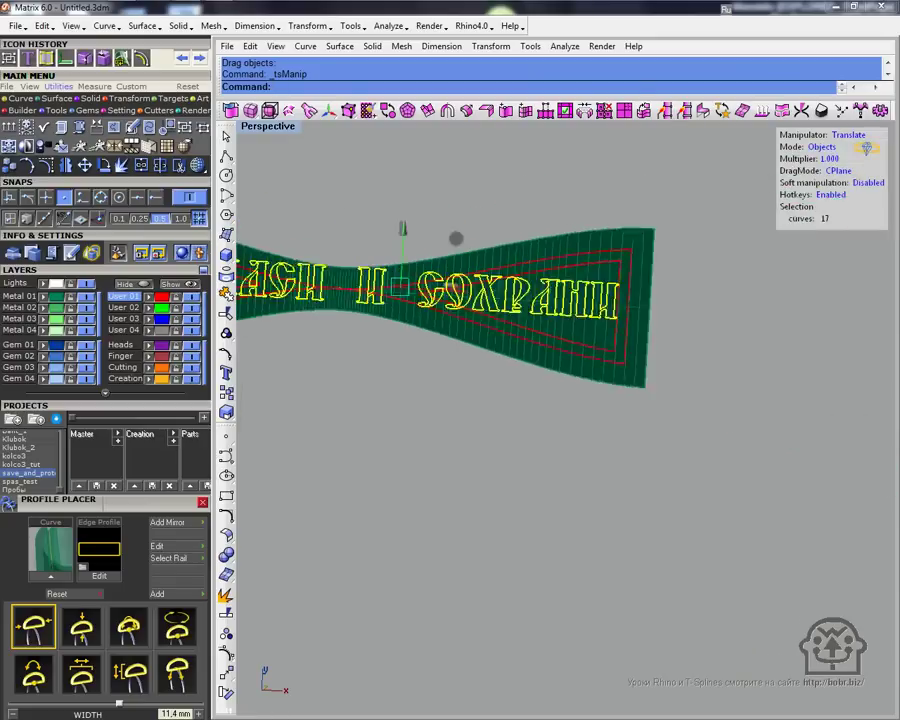
{"action": "scroll", "coordinate": [600, 290], "scroll_direction": "up", "scroll_amount": 3}
{"action": "key", "text": "Insert"}
{"action": "scroll", "coordinate": [600, 290], "scroll_direction": "down", "scroll_amount": 3}
{"action": "key", "text": "ctrl+z"}
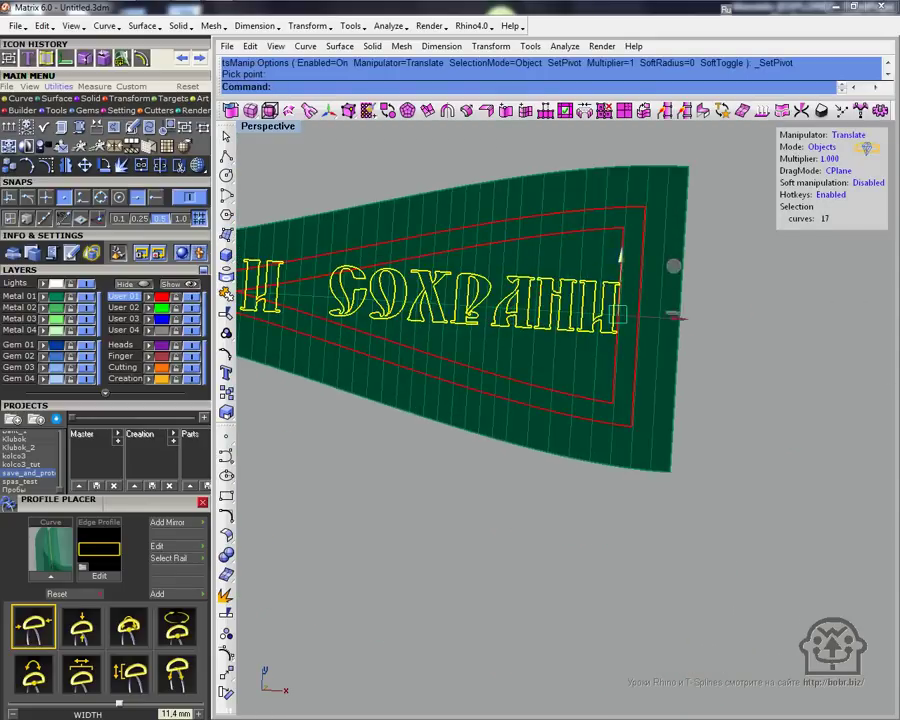
Step: Ungroup the text curves and copy the word "СОХРАНИ" into the triangular outline at the opposite end of the unrolled surface
{"action": "key", "text": "Escape"}
{"action": "key", "text": "Home"}
{"action": "key", "text": "Home"}
{"action": "key", "text": "Home"}
{"action": "key", "text": "Home"}
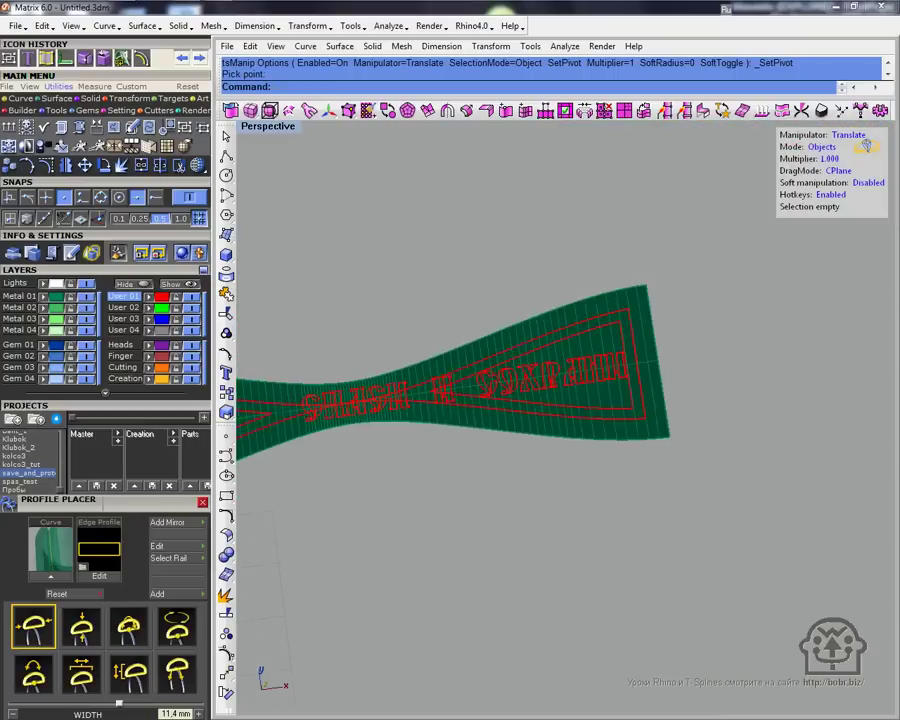
{"action": "key", "text": "Home"}
{"action": "key", "text": "Home"}
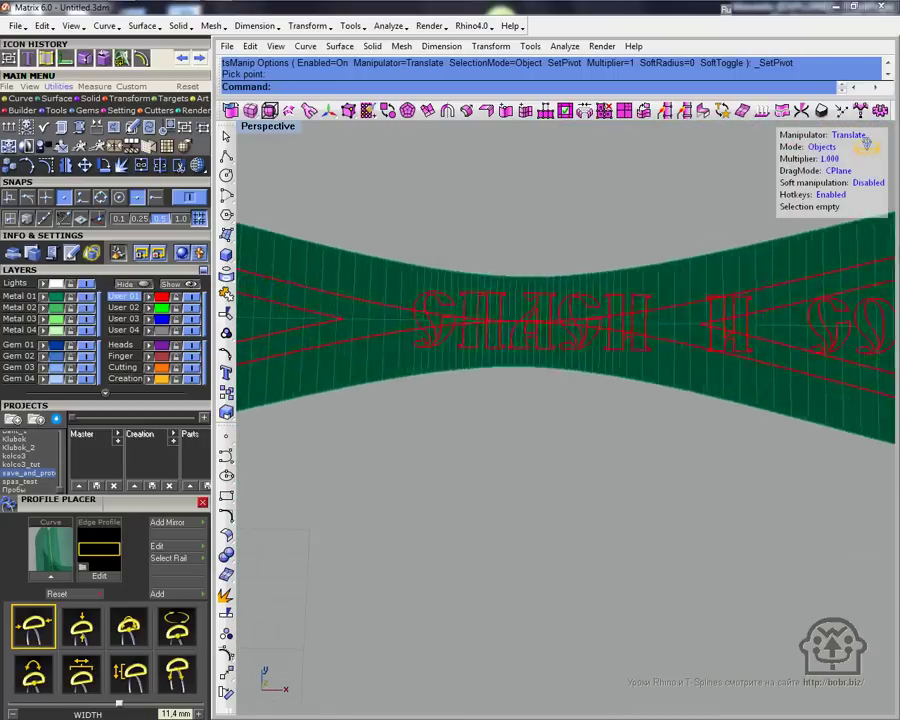
{"action": "key", "text": "ctrl+shift+g"}
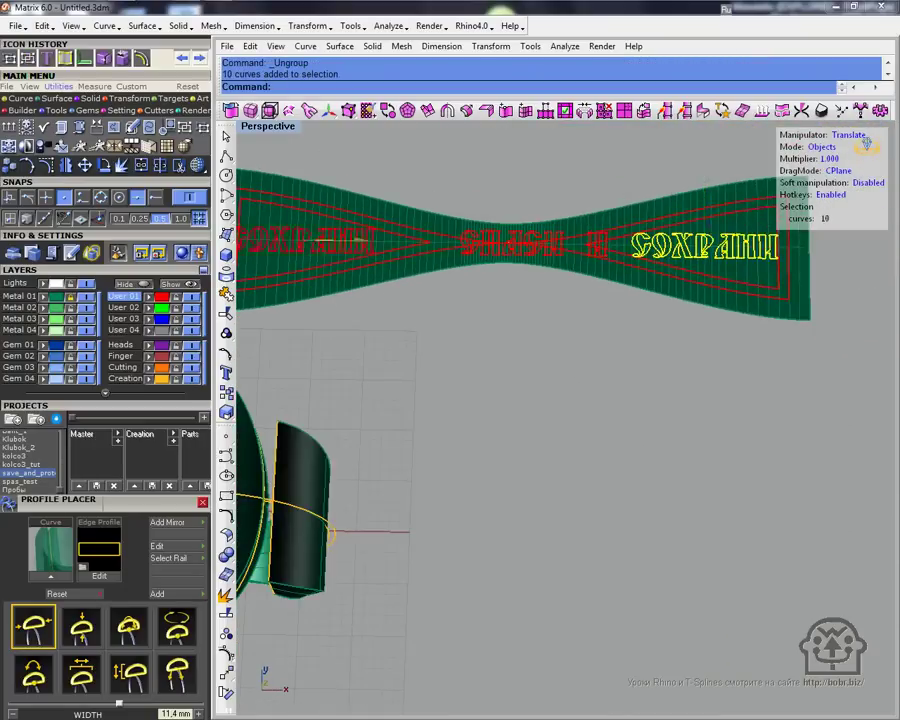
Step: Place "СПАСИ И" in the other triangular outline and adjust the size of "СОХРАНИ" within its own outline
{"action": "key", "text": "Home"}
{"action": "key", "text": "Home"}
{"action": "key", "text": "Home"}
{"action": "key", "text": "Home"}
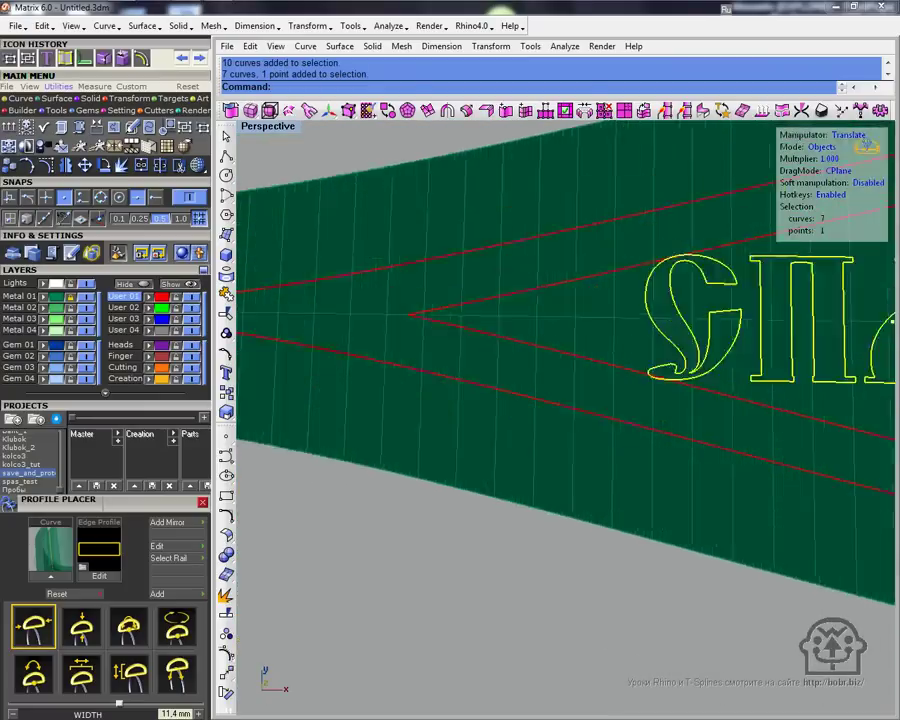
{"action": "key", "text": "Home"}
{"action": "key", "text": "Home"}
{"action": "key", "text": "Home"}
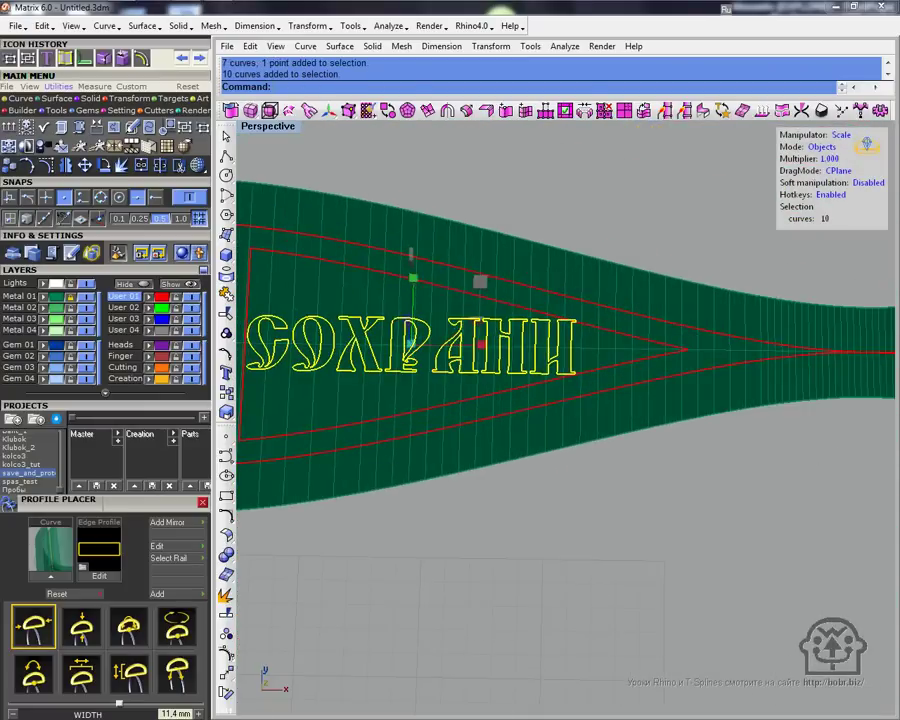
{"action": "key", "text": "Escape"}
{"action": "key", "text": "Home"}
{"action": "key", "text": "Escape"}
{"action": "key", "text": "Home"}
{"action": "key", "text": "Home"}
{"action": "key", "text": "Home"}
{"action": "key", "text": "Home"}
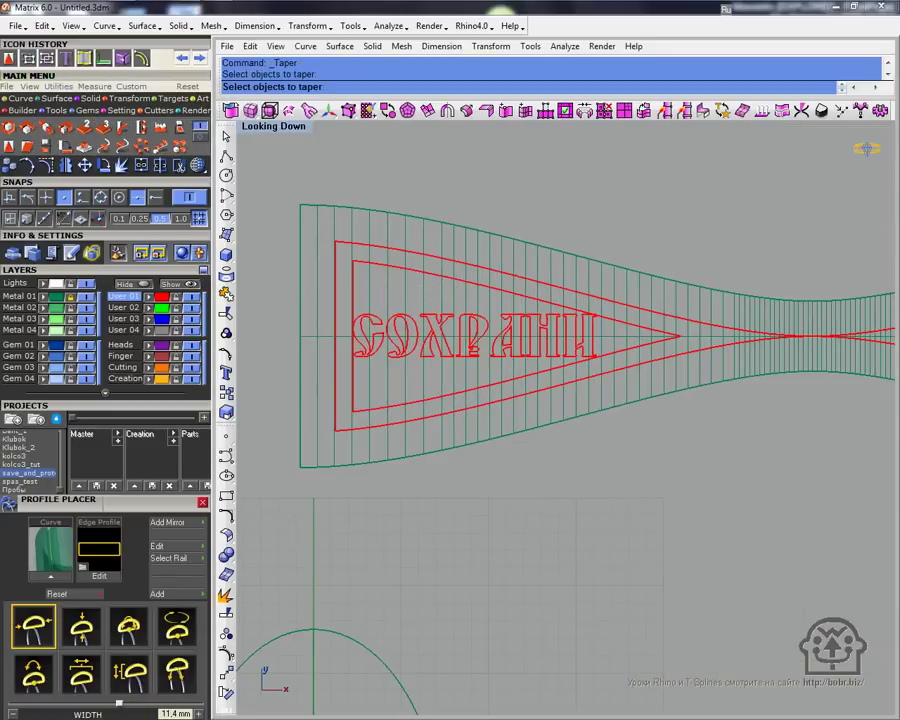
{"action": "key", "text": "Home"}
{"action": "key", "text": "Home"}
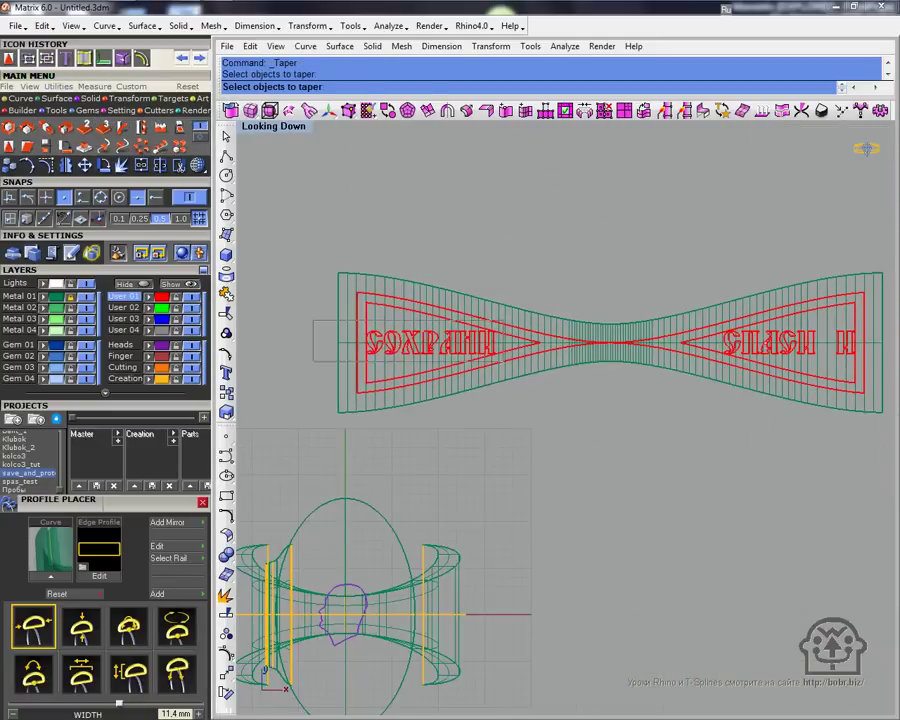
Step: Put the text curves on the User 02 layer and hide the triangular outlines and the unrolled surface
{"action": "left_click", "coordinate": [124, 307]}
{"action": "key", "text": "Return"}
{"action": "scroll", "coordinate": [239, 322], "scroll_direction": "up", "scroll_amount": 8}
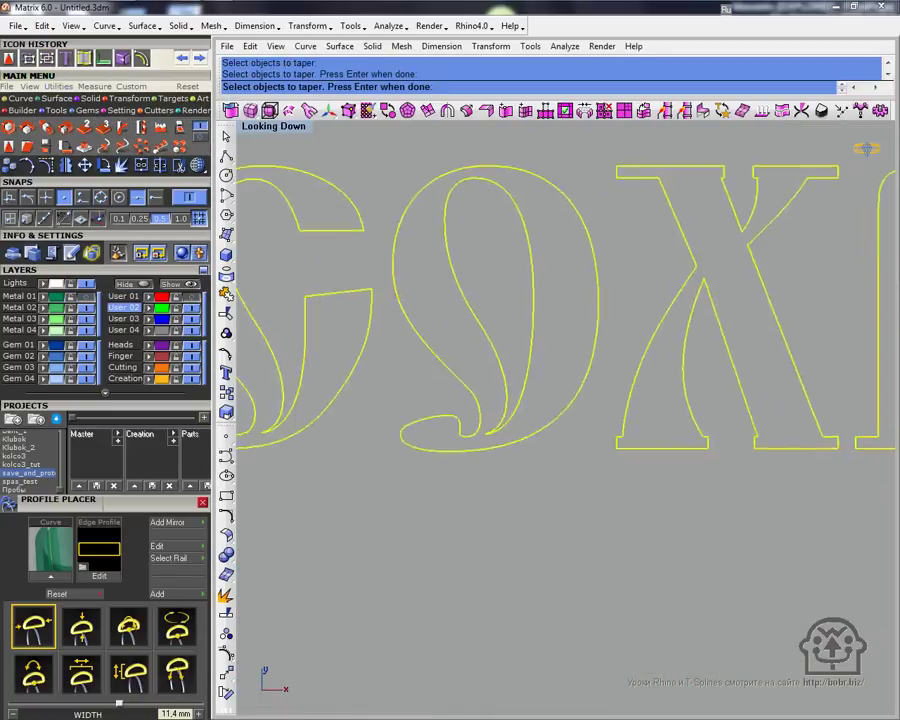
{"action": "key", "text": "Home"}
{"action": "key", "text": "Home"}
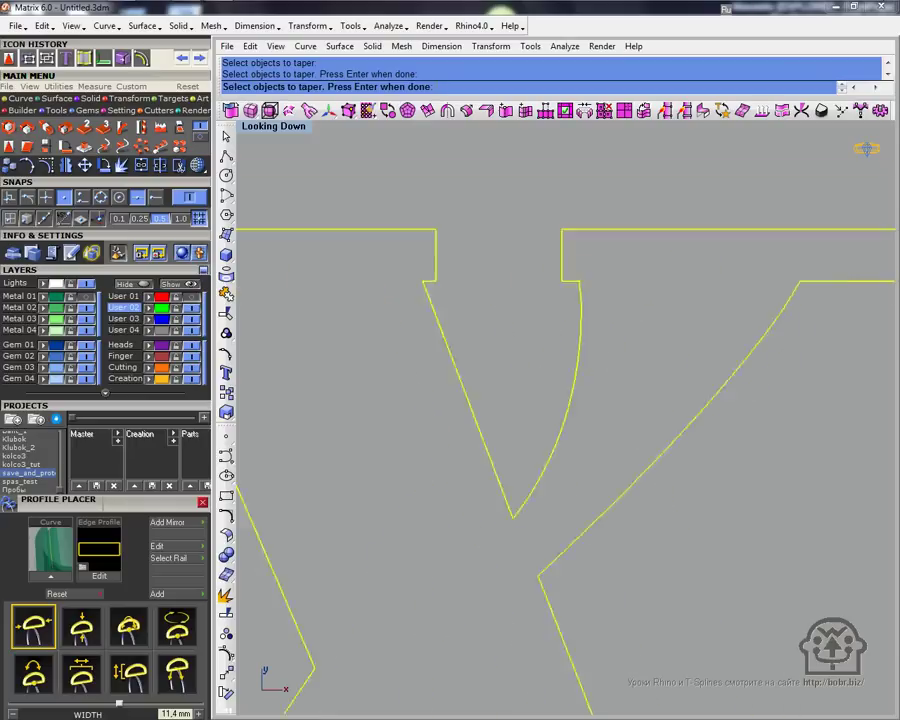
Step: Trim the small self-crossing loops from the corners of the letter outlines, using the text curves as cutting objects
{"action": "left_click", "coordinate": [45, 145]}
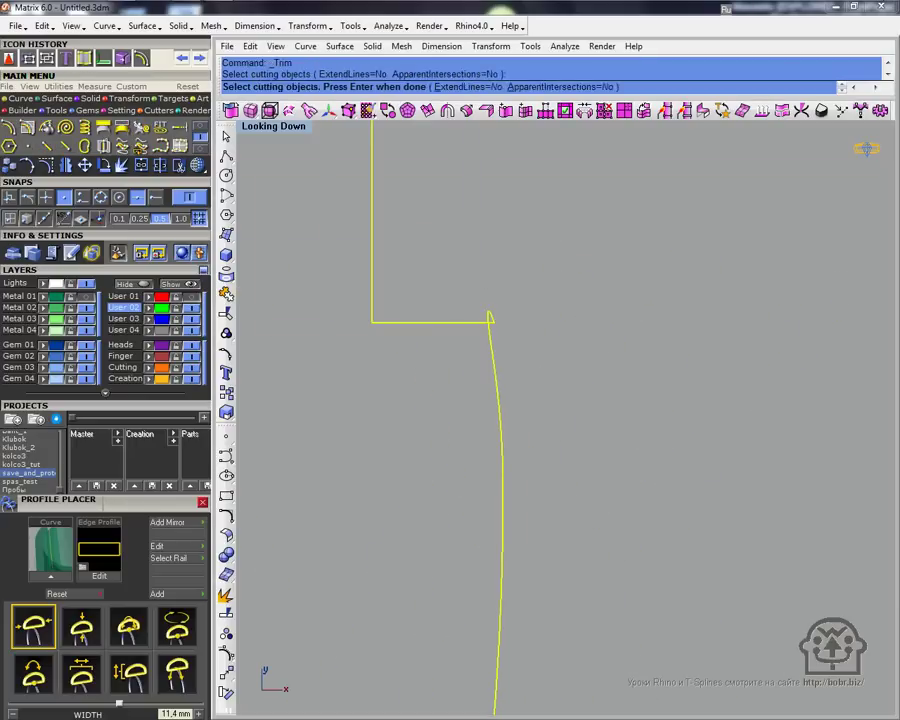
{"action": "key", "text": "Home"}
{"action": "key", "text": "Home"}
{"action": "key", "text": "Home"}
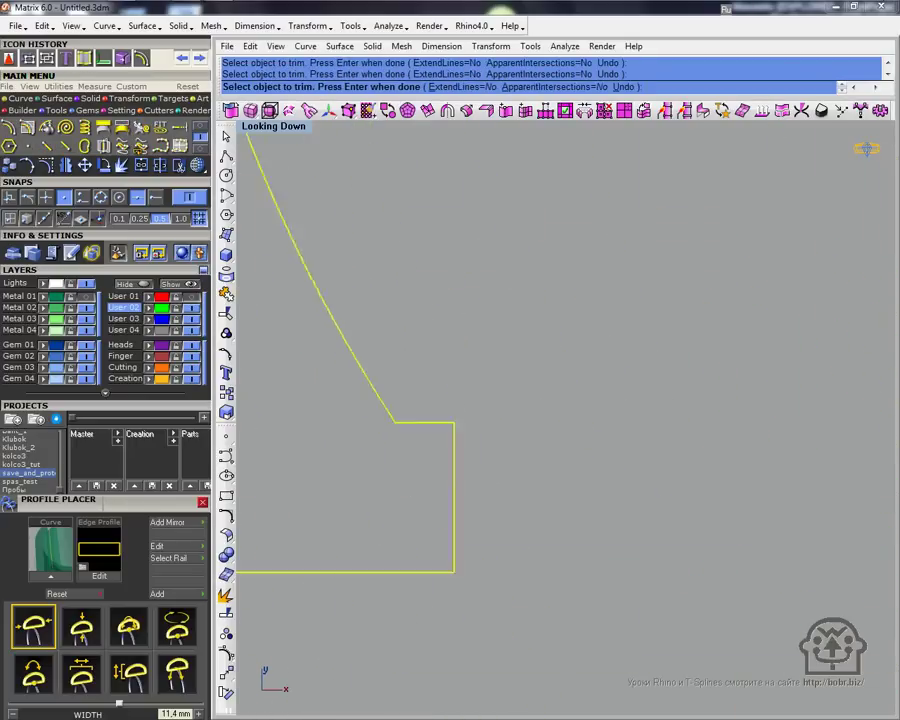
{"action": "key", "text": "Escape"}
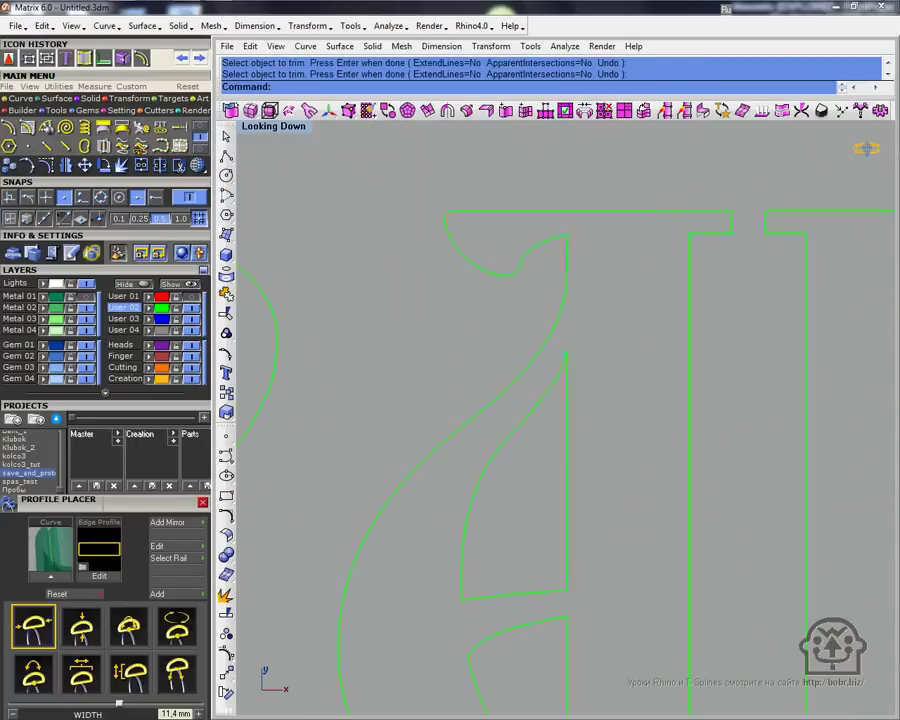
Step: Explode the letter А outline, clean up its overlapping corner segments, and rejoin it into one closed curve
{"action": "key", "text": "Return"}
{"action": "key", "text": "Home"}
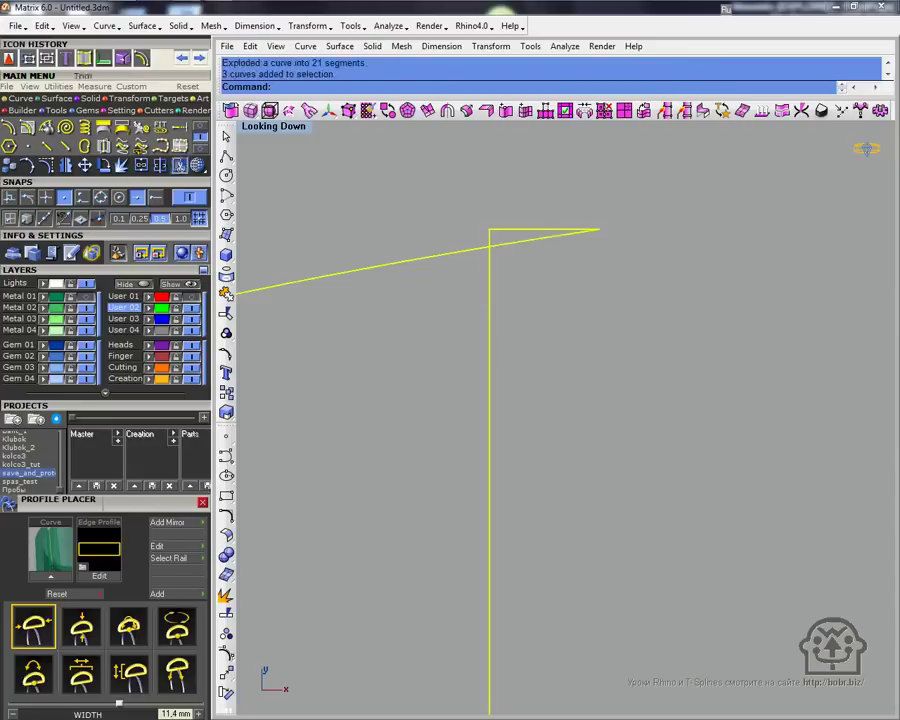
{"action": "key", "text": "ctrl+shift+e"}
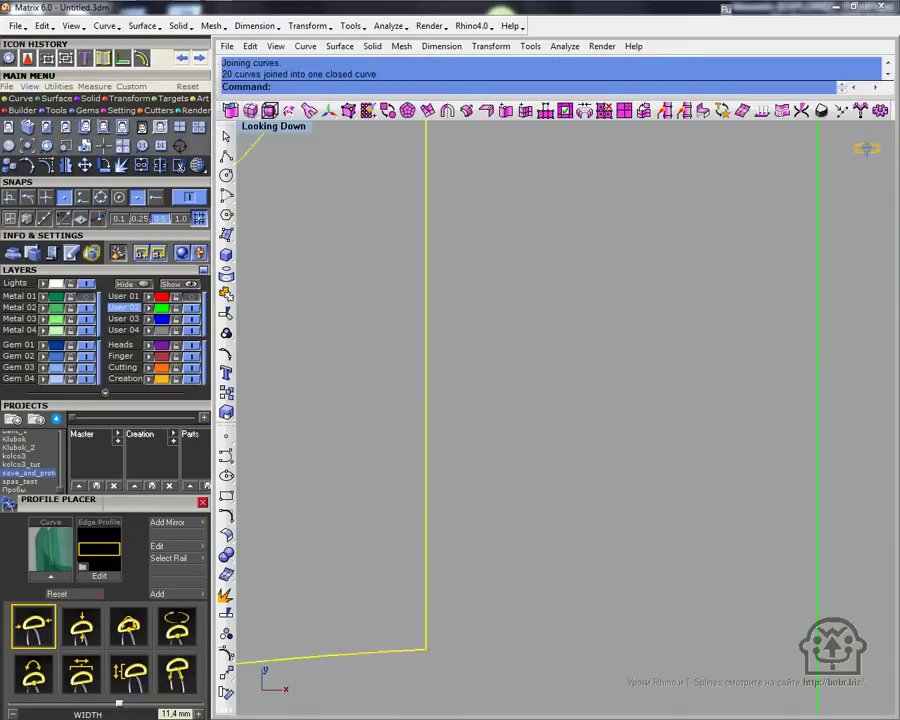
Step: Remove the crossing ends at the corner of the letter А's inner opening and bridge the gap with a G2 blend curve
{"action": "key", "text": "f"}
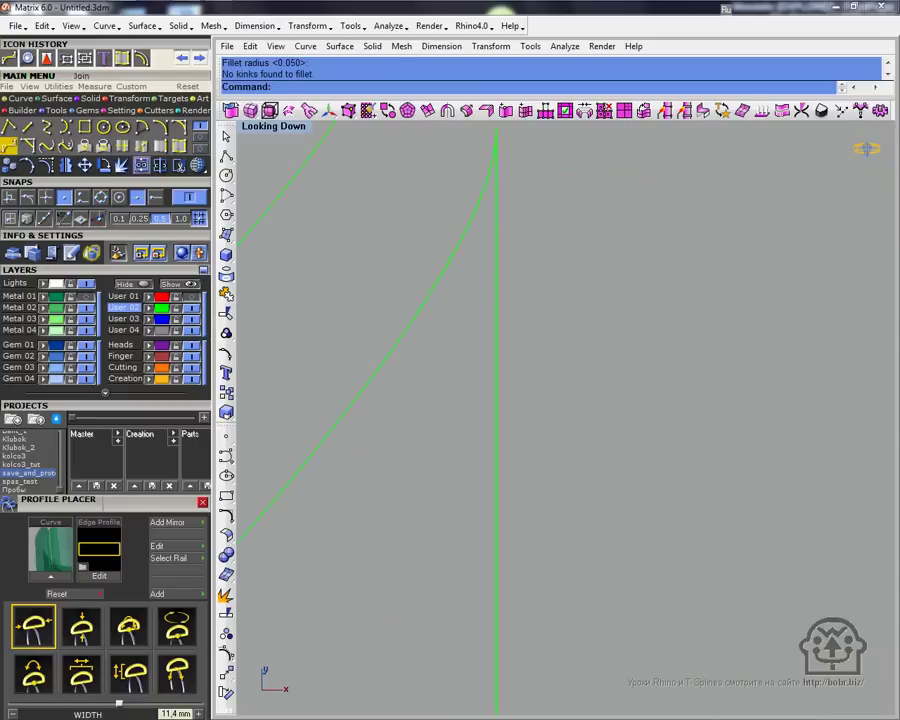
{"action": "key", "text": "b"}
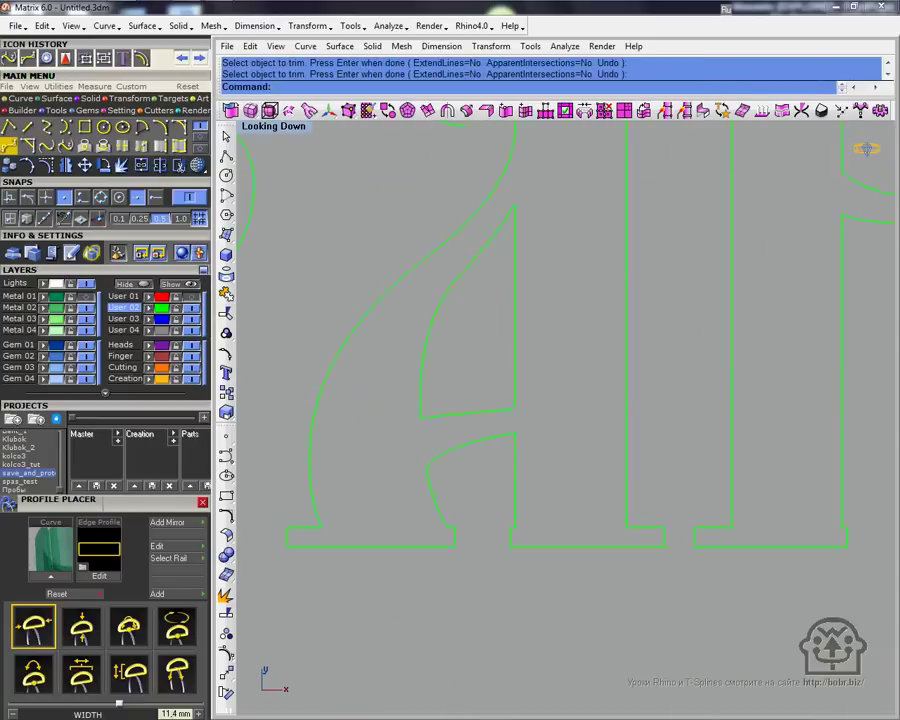
{"action": "key", "text": "b"}
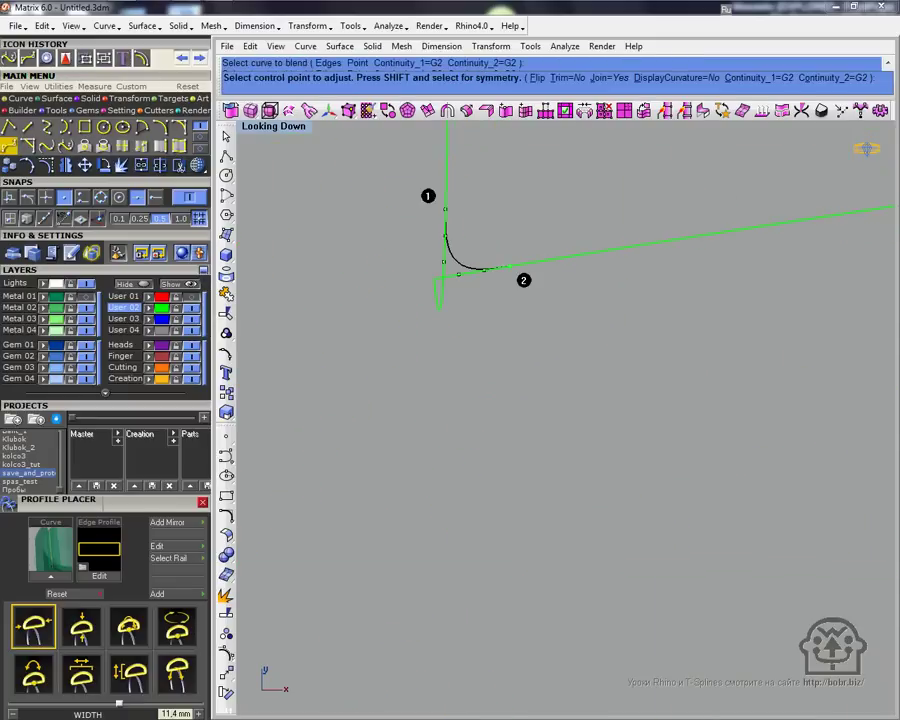
{"action": "key", "text": "ctrl+z"}
{"action": "key", "text": "b"}
{"action": "key", "text": "t"}
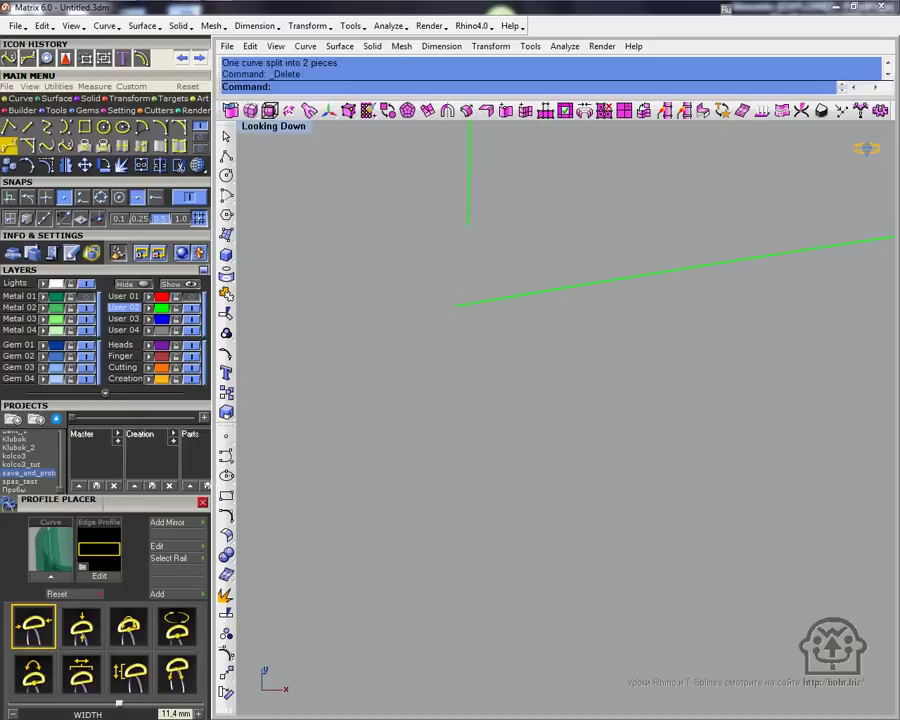
{"action": "key", "text": "Return"}
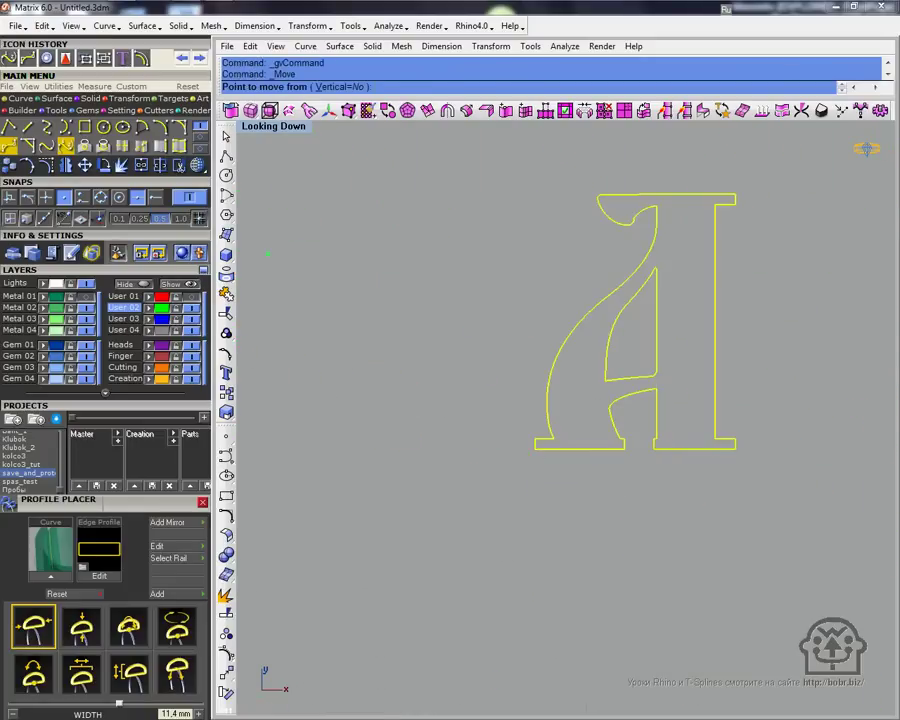
Step: Taper the "СОХРАНИ" and "СПАСИ И" curves to narrow with their triangular outlines, with Infinite set to Yes
{"action": "key", "text": "Escape"}
{"action": "scroll", "coordinate": [560, 420], "scroll_direction": "up", "scroll_amount": 5}
{"action": "key", "text": "Delete"}
{"action": "left_click", "coordinate": [622, 254]}
{"action": "left_click", "coordinate": [650, 274]}
{"action": "scroll", "coordinate": [560, 420], "scroll_direction": "down", "scroll_amount": 4}
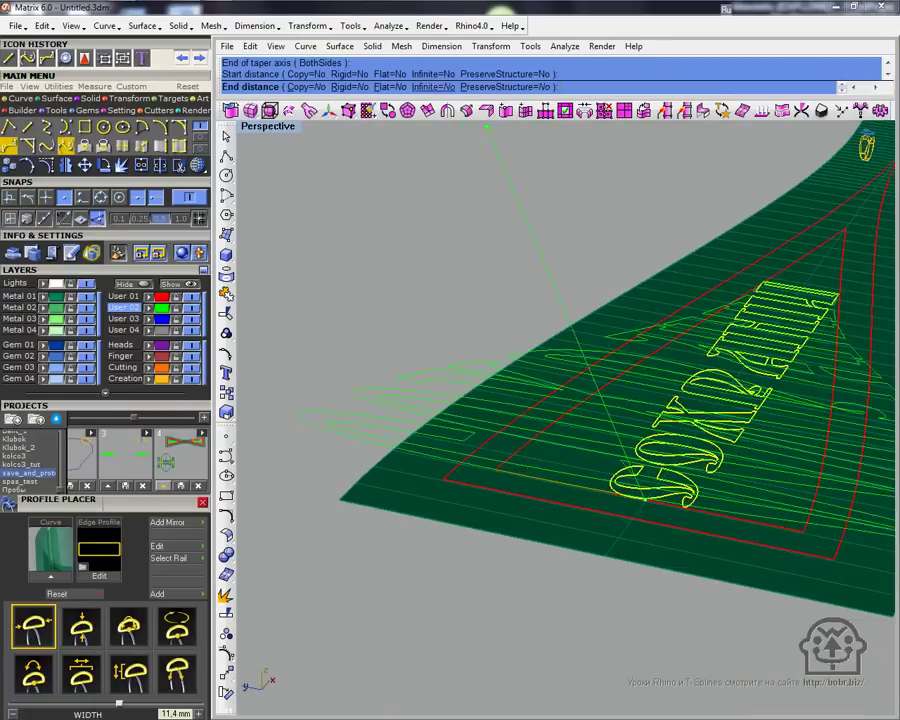
{"action": "type", "text": "f"}
{"action": "key", "text": "Return"}
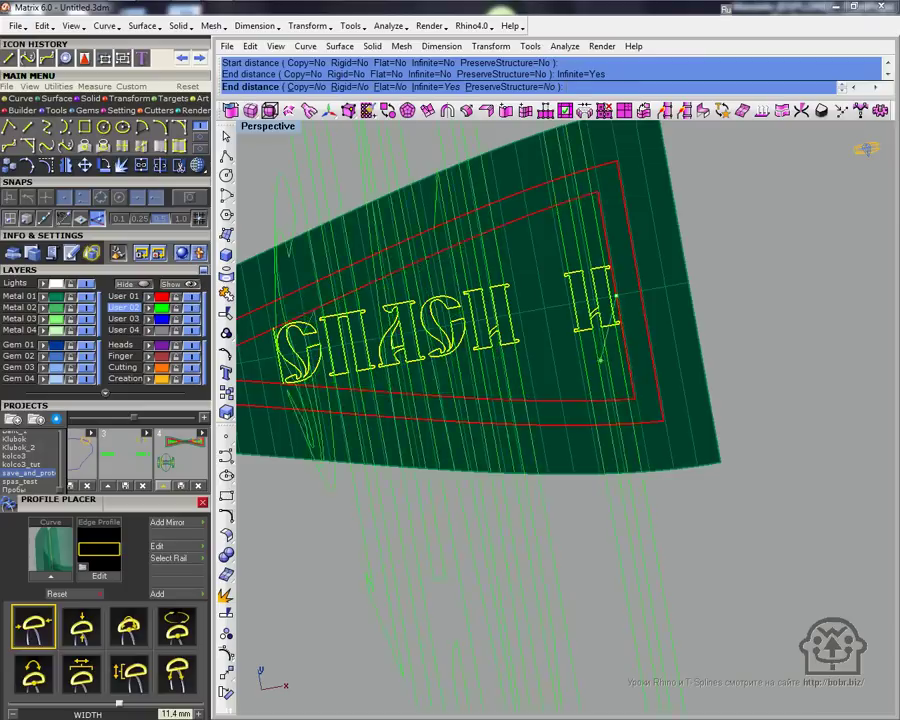
Step: Extrude the tapered text curves 1.1 mm to both sides with capped ends
{"action": "key", "text": "Delete"}
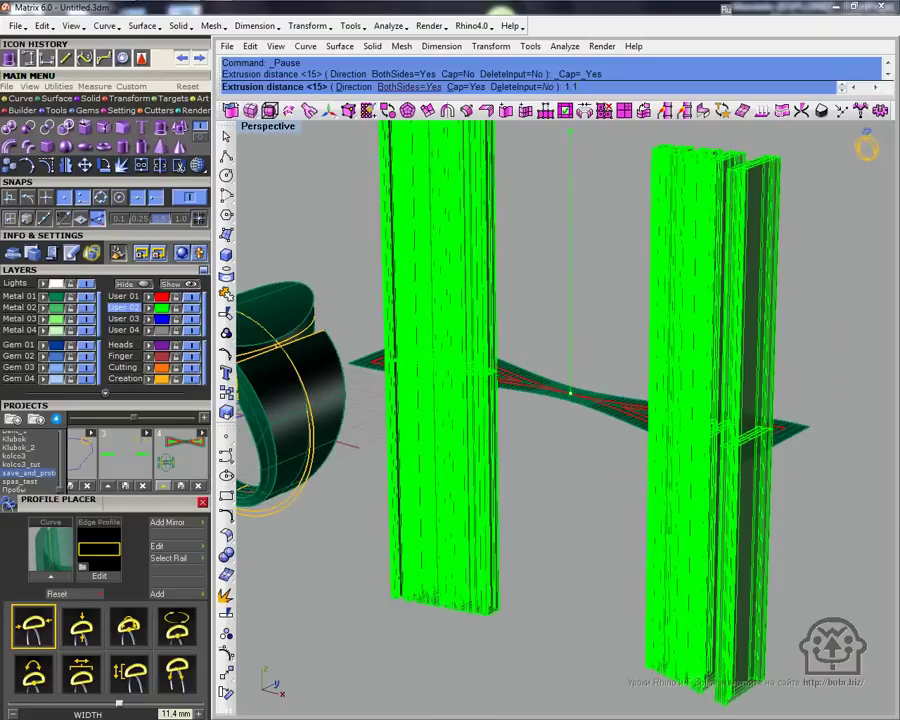
{"action": "type", "text": "1.1"}
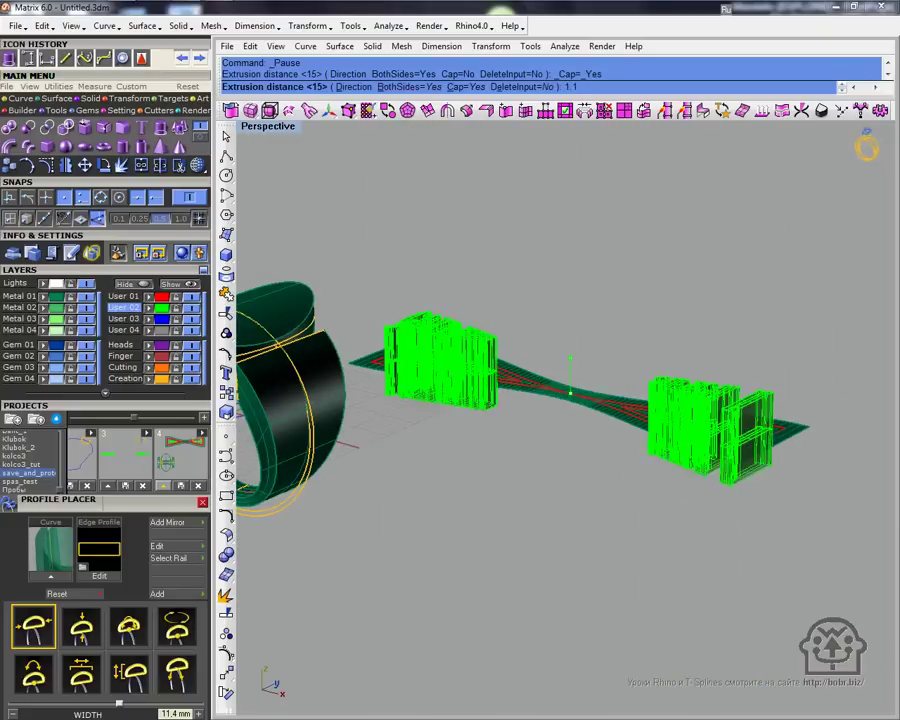
{"action": "key", "text": "Return"}
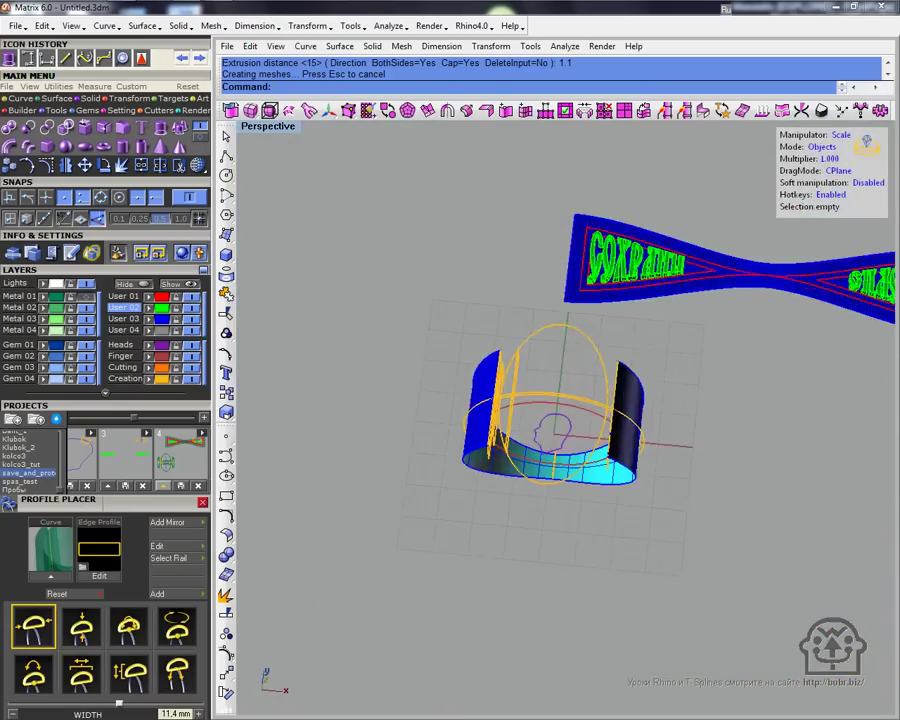
Step: Transfer the extruded lettering from the unrolled surface onto the curved shank surface of the ring
{"action": "key", "text": "ctrl+a"}
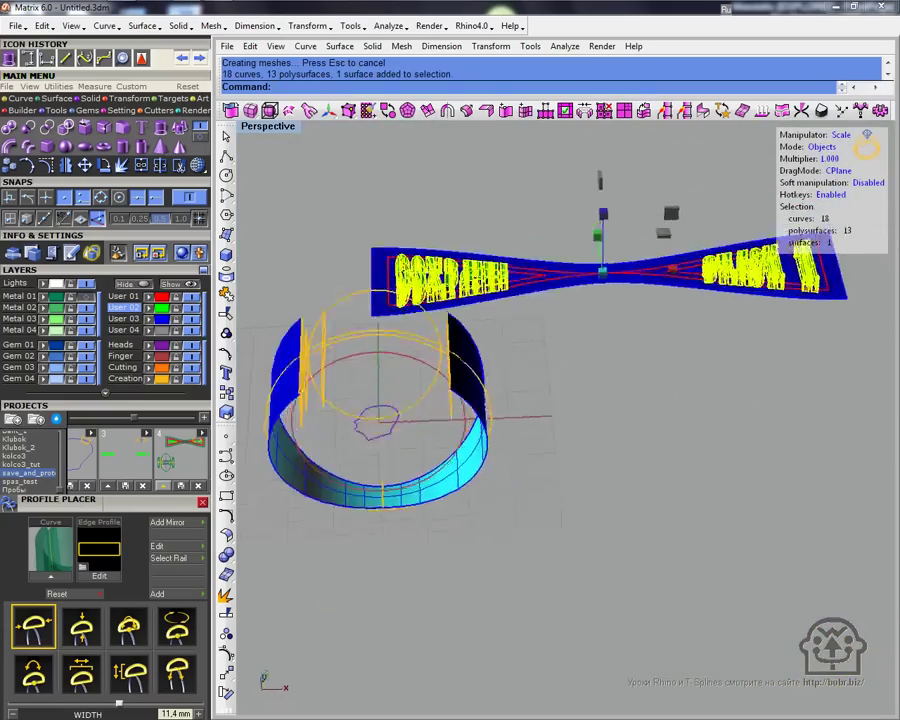
{"action": "key", "text": "Escape"}
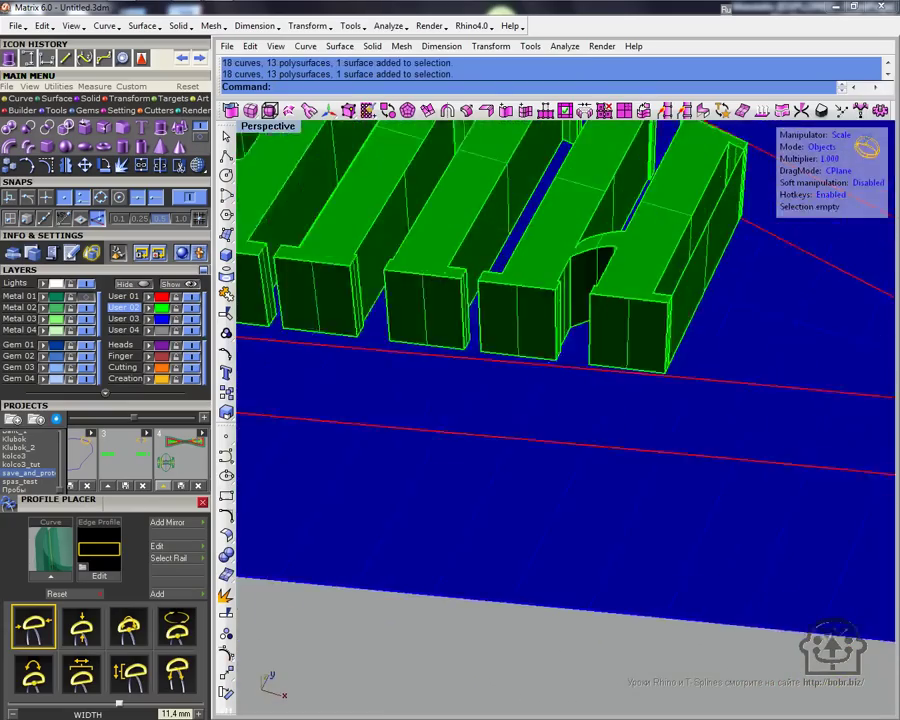
{"action": "key", "text": "Delete"}
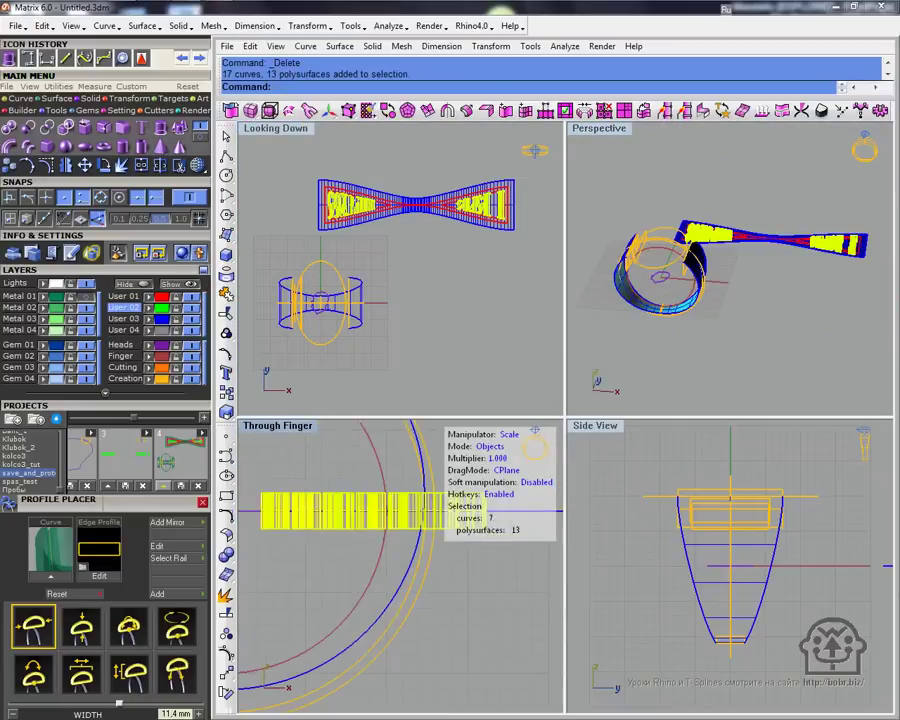
{"action": "key", "text": "Escape"}
{"action": "key", "text": "ctrl+m"}
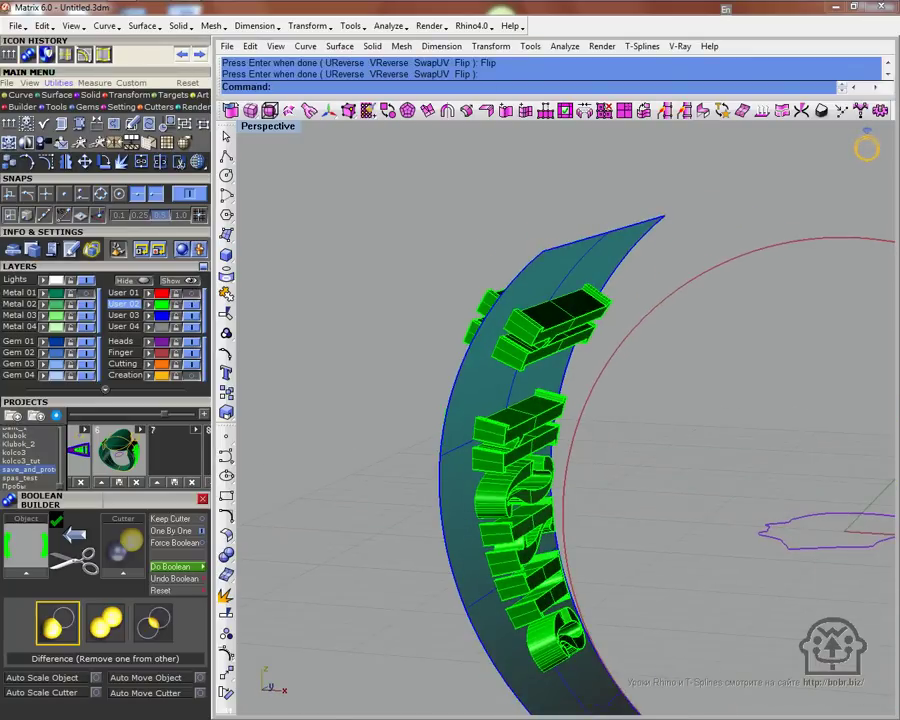
Step: Run the recent Flip command again to reverse the surface direction of the shank
{"action": "right_click", "coordinate": [346, 88]}
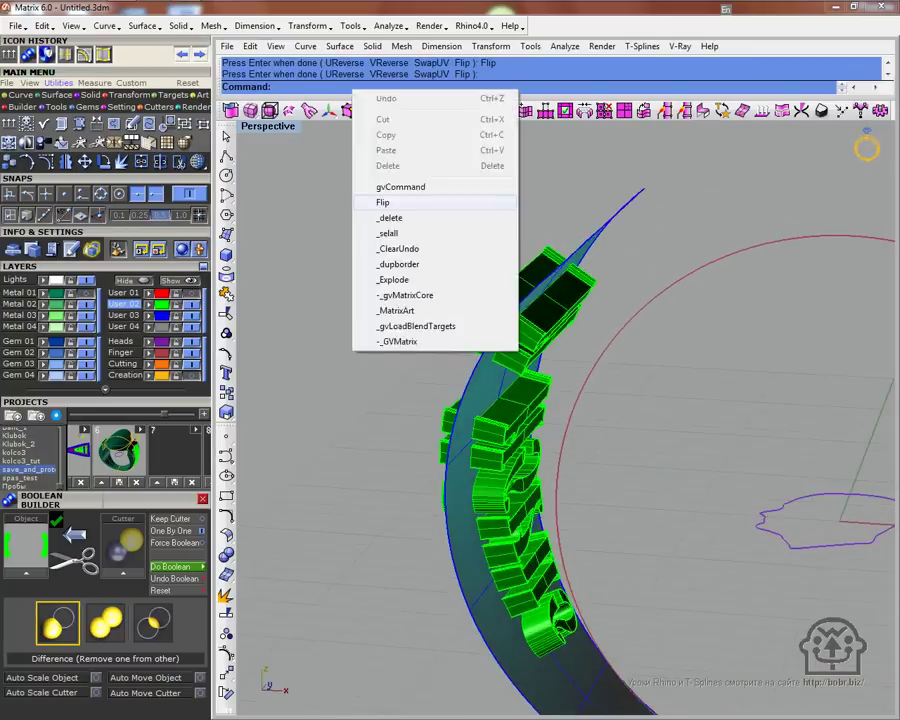